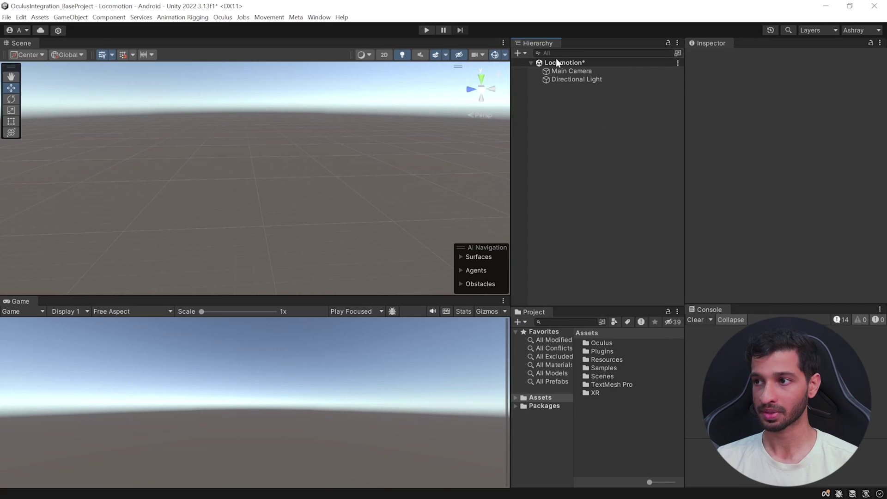
Step: Replace the default Main Camera with the OVRCameraRig prefab and expand its TrackingSpace
click(559, 70)
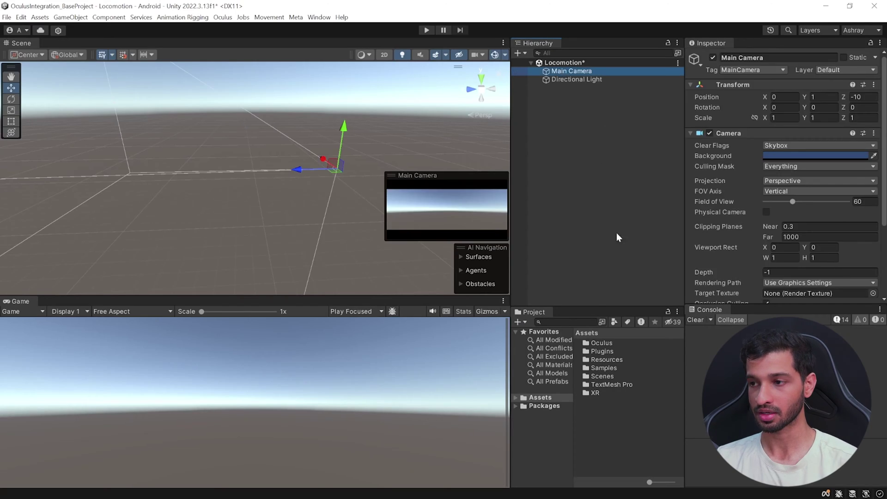
key(Delete)
click(572, 323)
text(ovrca)
drag(620, 350, 574, 152)
click(539, 80)
click(546, 87)
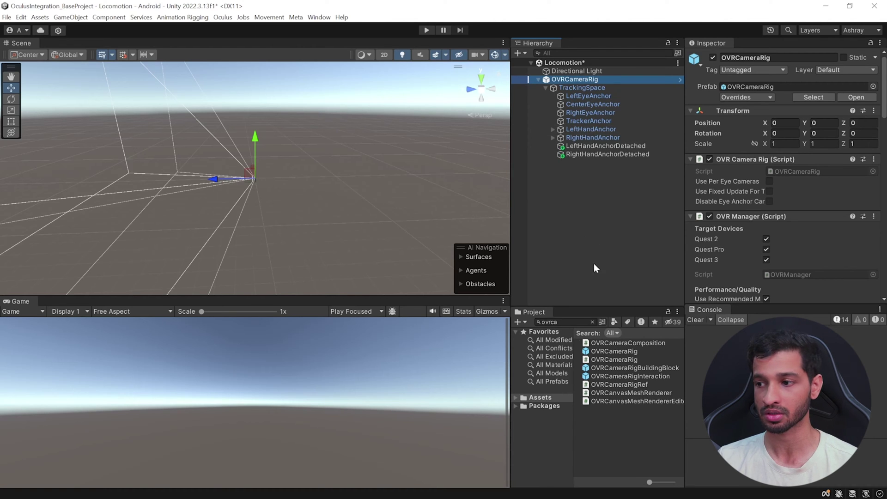
Step: Nest OVRInteraction under OVRCameraRig and OVRControllers under OVRInteraction, then enter play mode
click(593, 321)
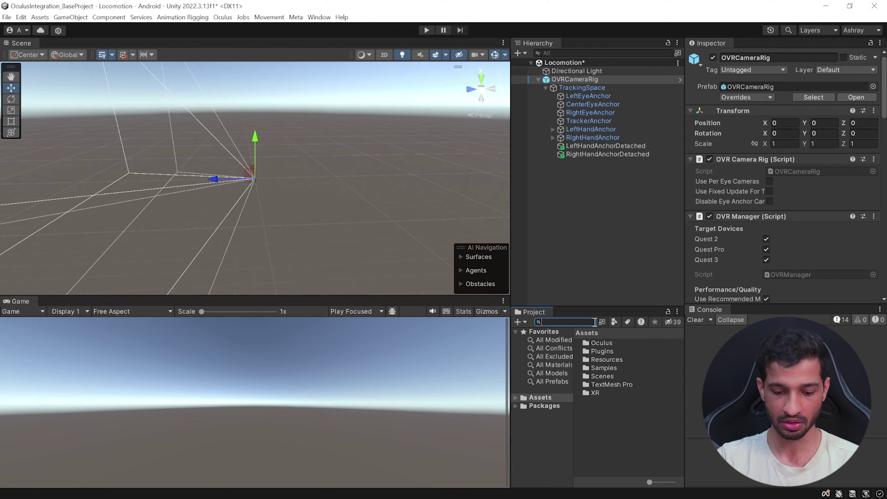
text(ov)
text(rin)
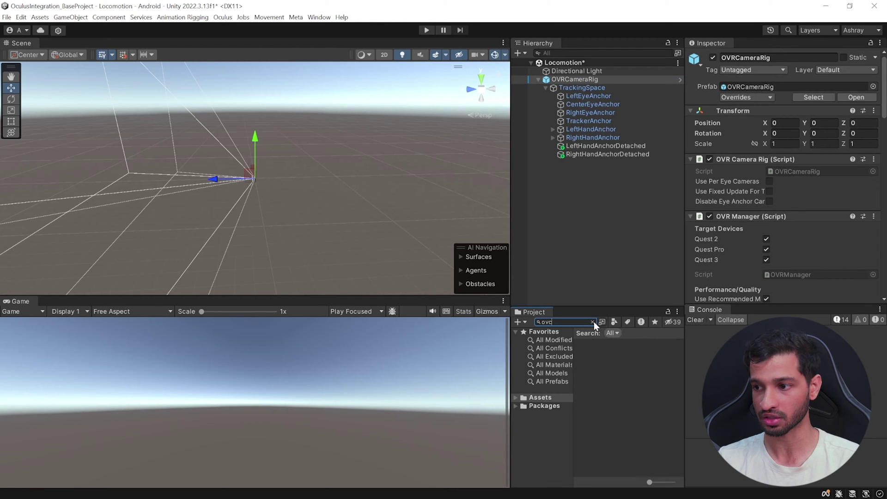
drag(614, 384, 576, 78)
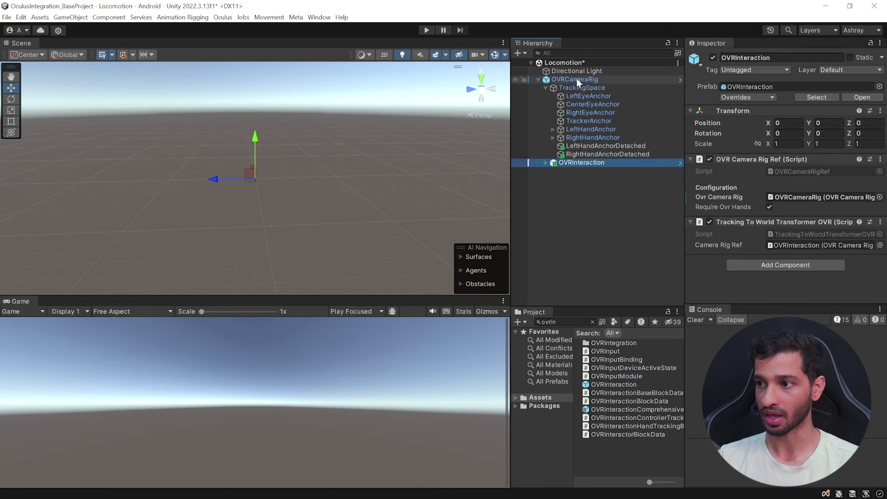
click(562, 323)
text(ovrcon)
scroll(619, 407, down, 3)
drag(618, 440, 574, 164)
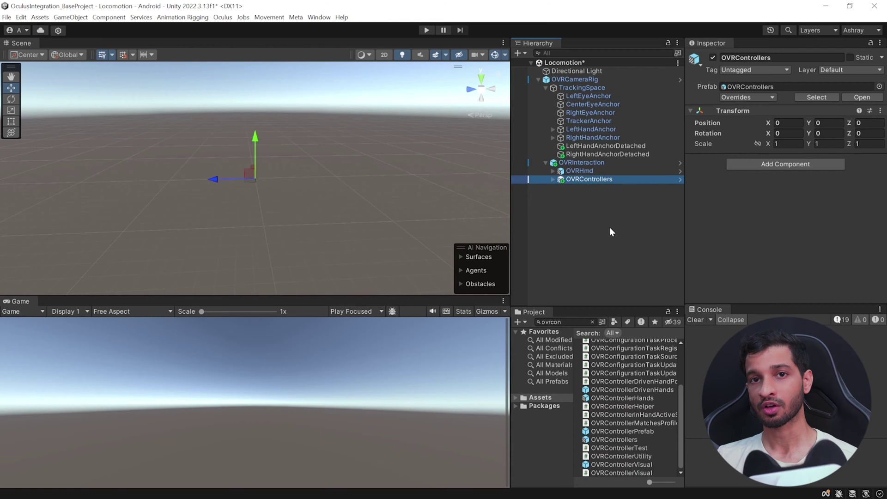
click(427, 31)
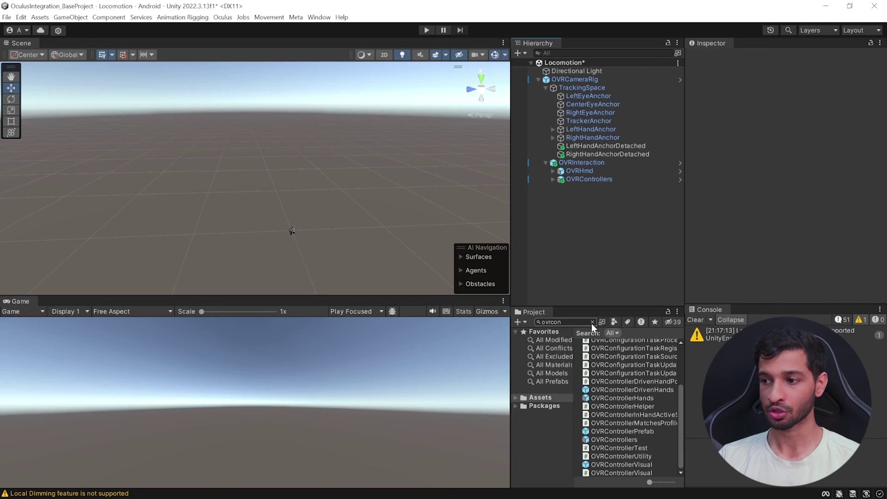
Step: Add the LargeRoom environment prefab and drop a skybox material onto the Scene view
click(593, 323)
text(LARGE)
drag(609, 343, 578, 238)
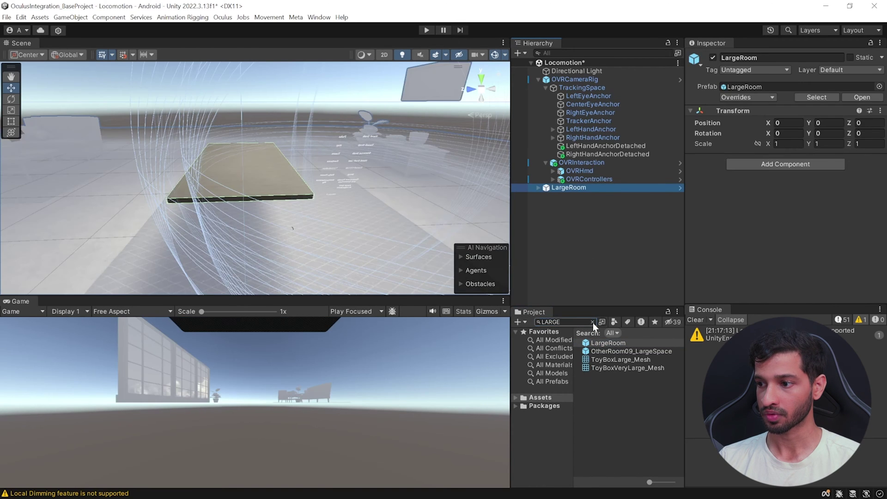
click(592, 322)
text(skybox)
drag(615, 368, 370, 130)
Step: Create an empty object named Player and make OVRCameraRig its child
click(572, 209)
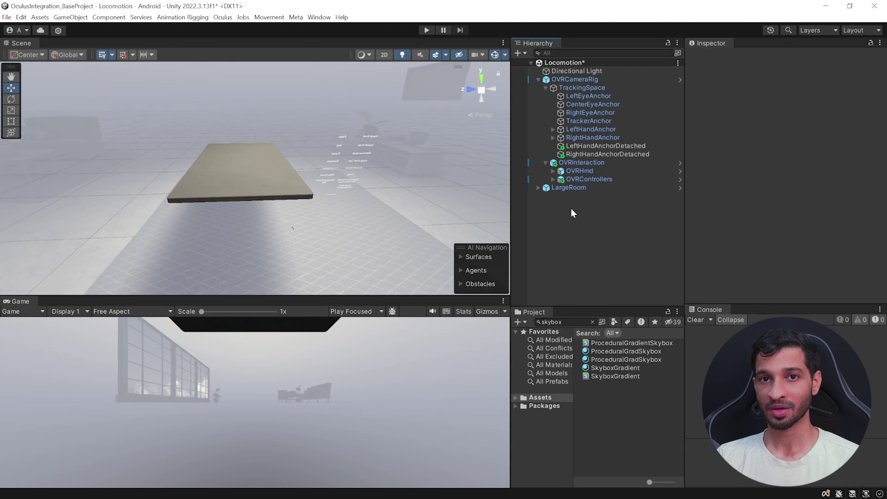
right_click(544, 203)
click(572, 326)
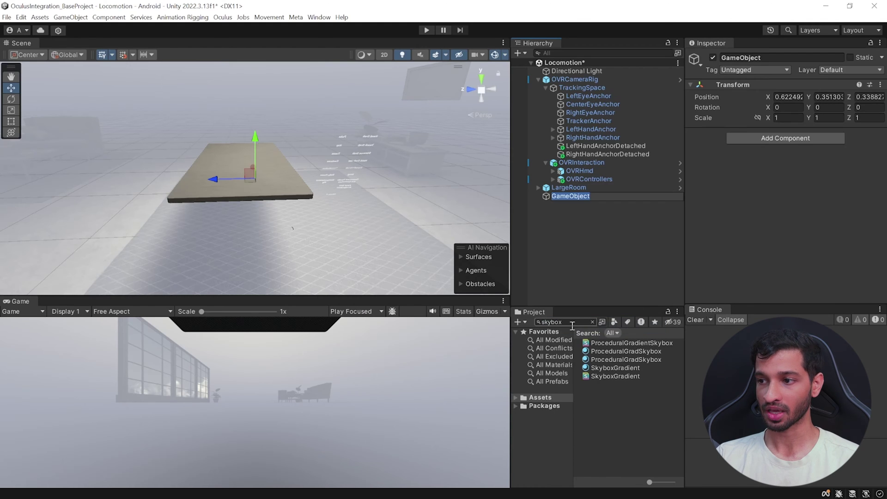
text(Player)
key(Return)
drag(562, 196, 616, 203)
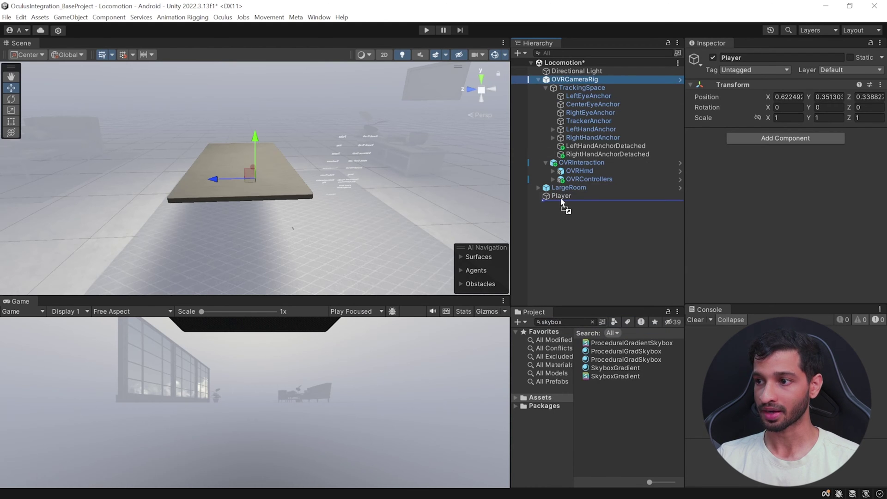
drag(560, 198, 559, 196)
click(563, 88)
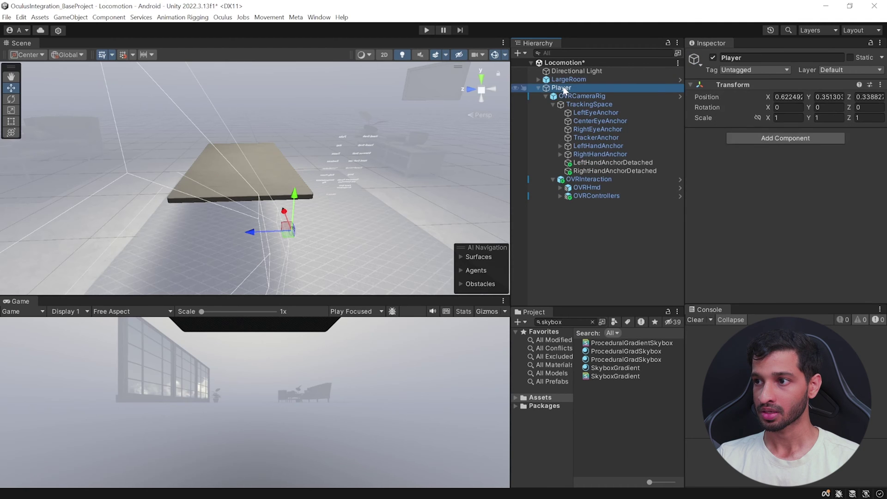
Step: Add an OVR Player Controller to Player with capsule radius 0.1, height 1.5, centre Y 1.5/2
click(763, 137)
text(pla)
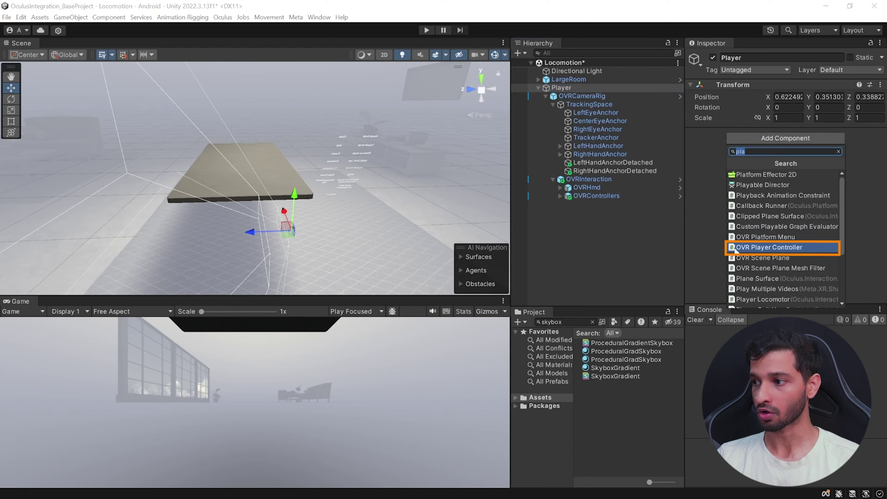
click(814, 250)
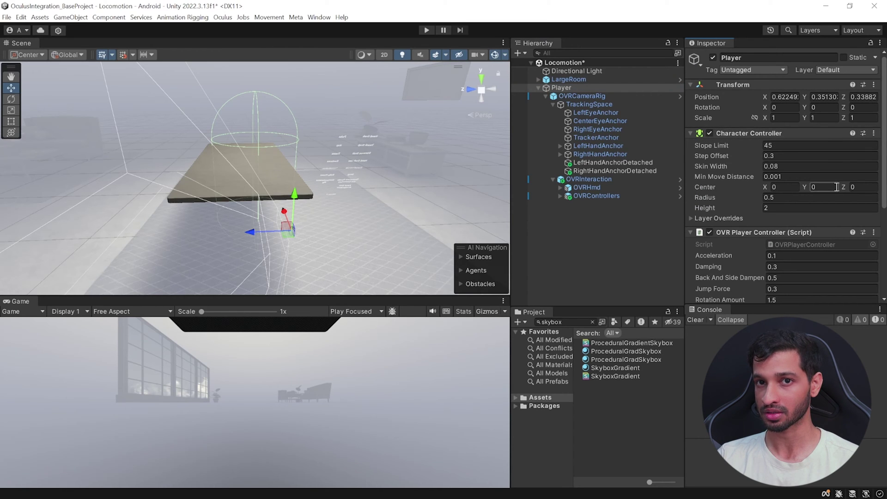
click(787, 197)
text(0.1)
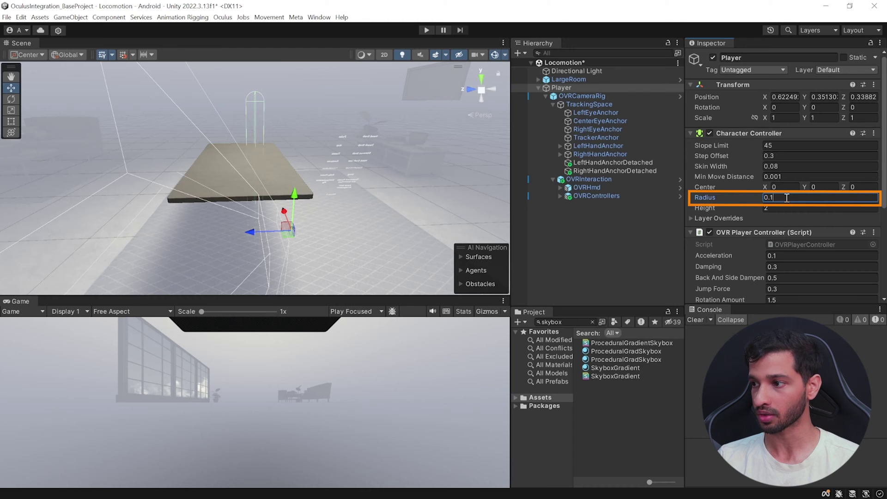
click(781, 208)
text(1.5)
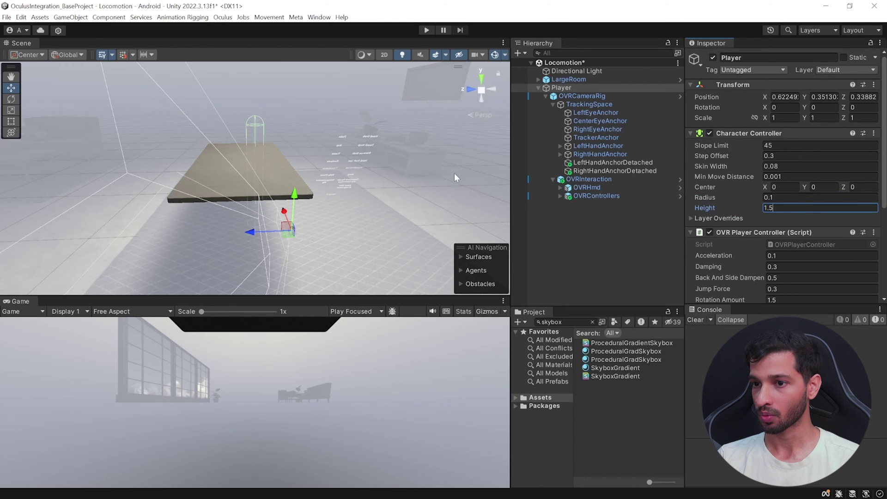
click(820, 187)
text(1.5/2)
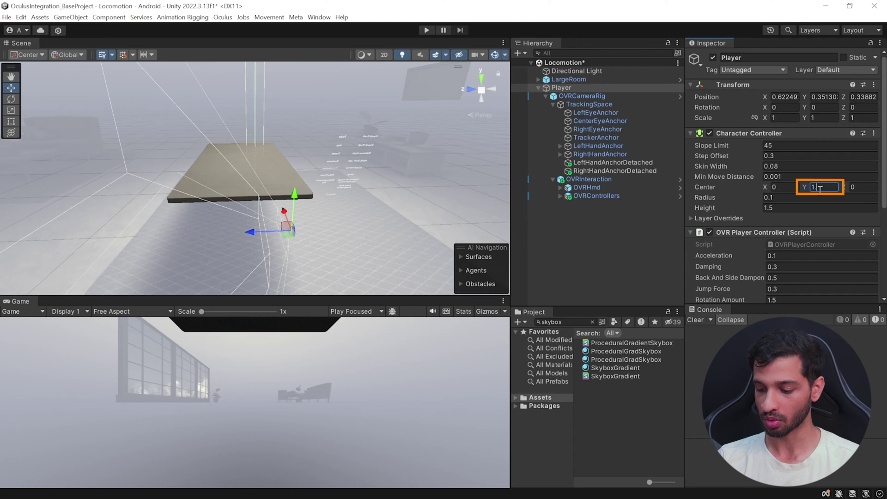
Step: Reset the Transforms of Player and OVRCameraRig to zero
click(873, 85)
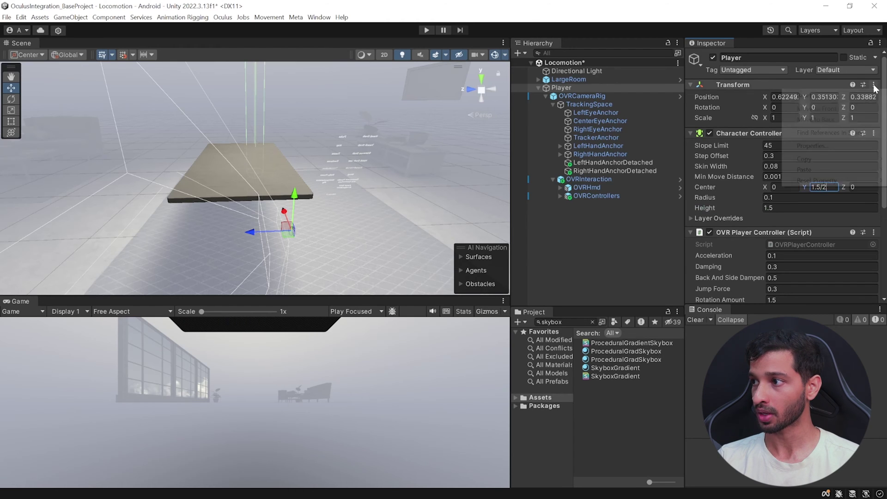
click(807, 96)
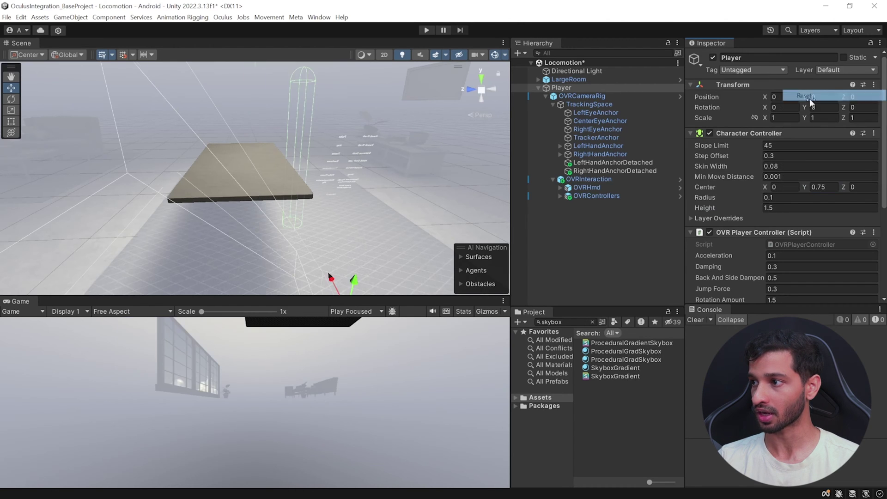
click(578, 96)
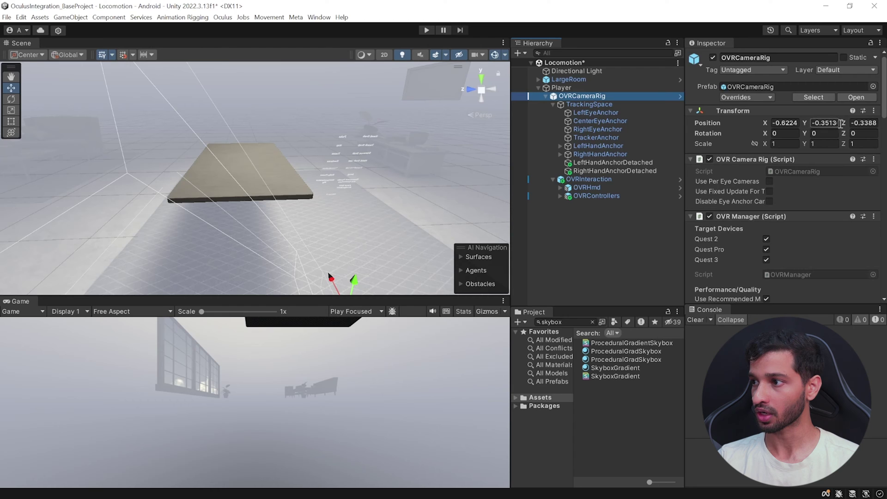
click(874, 111)
click(848, 122)
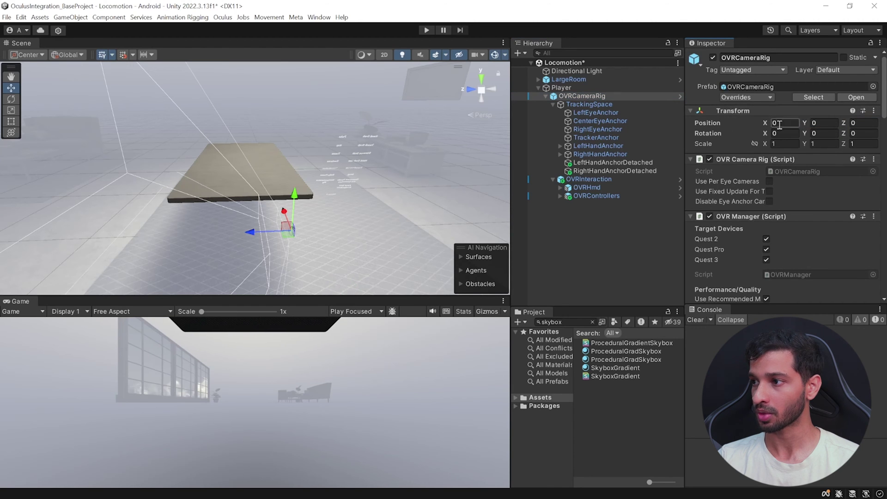
click(574, 87)
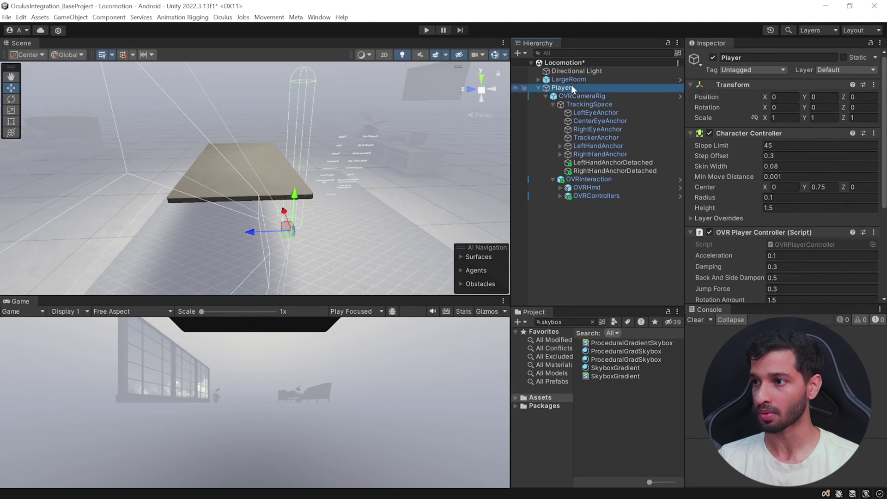
click(571, 96)
click(572, 88)
scroll(785, 141, down, 5)
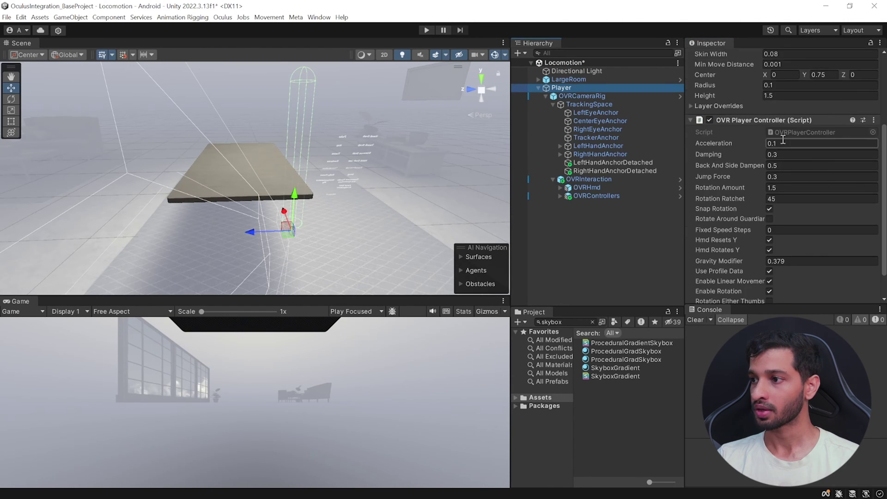
scroll(874, 141, down, 2)
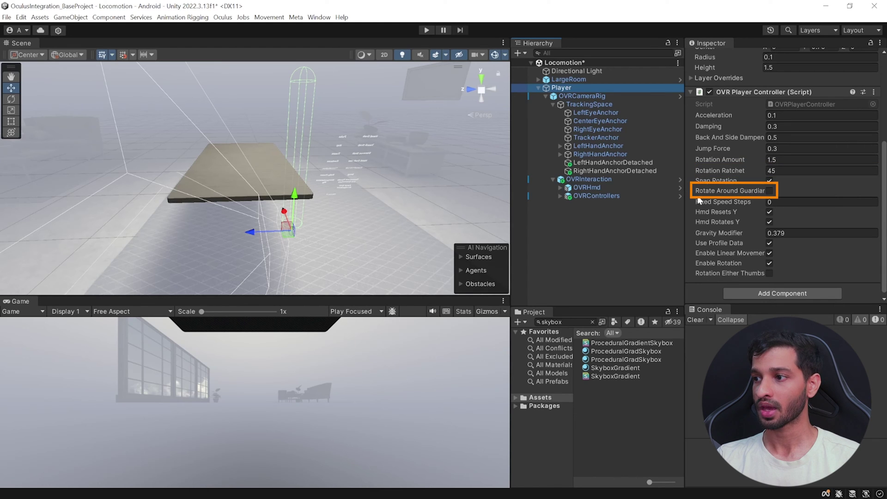
mouse_move(741, 193)
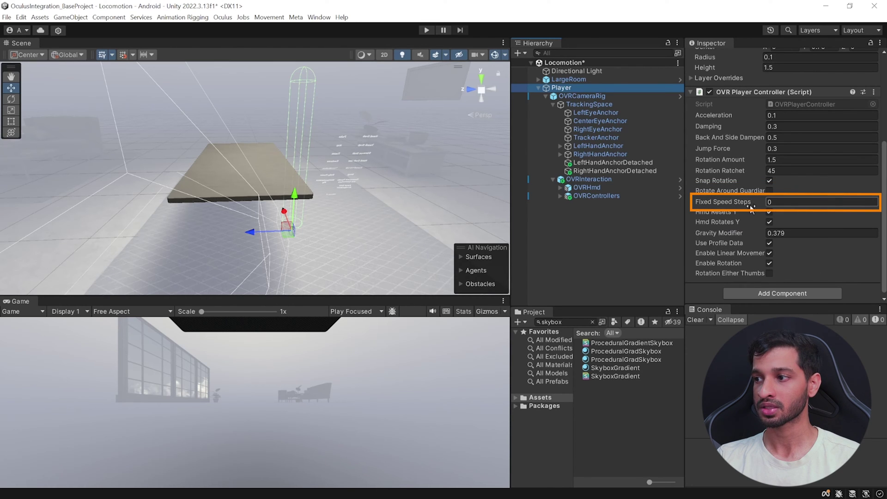
mouse_move(732, 208)
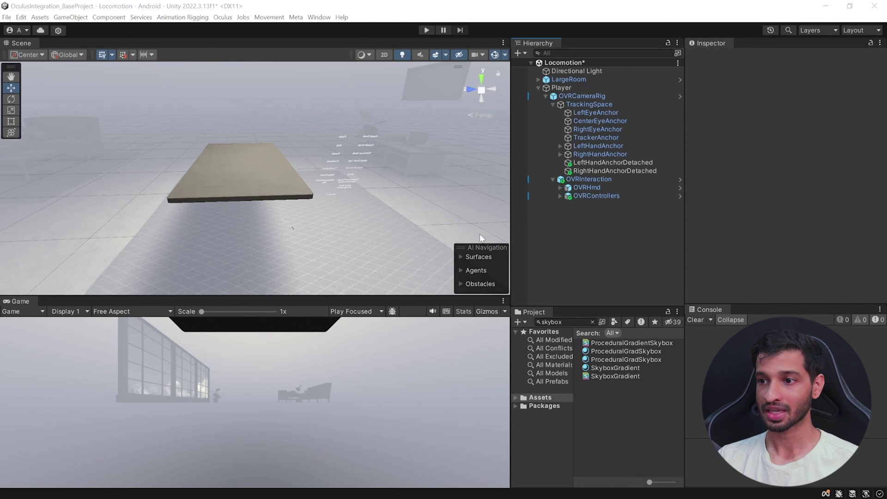
Step: Add a Box Collider to the LargeRoom's Ground object and enter play mode to test walking
click(431, 204)
click(430, 205)
scroll(736, 227, down, 3)
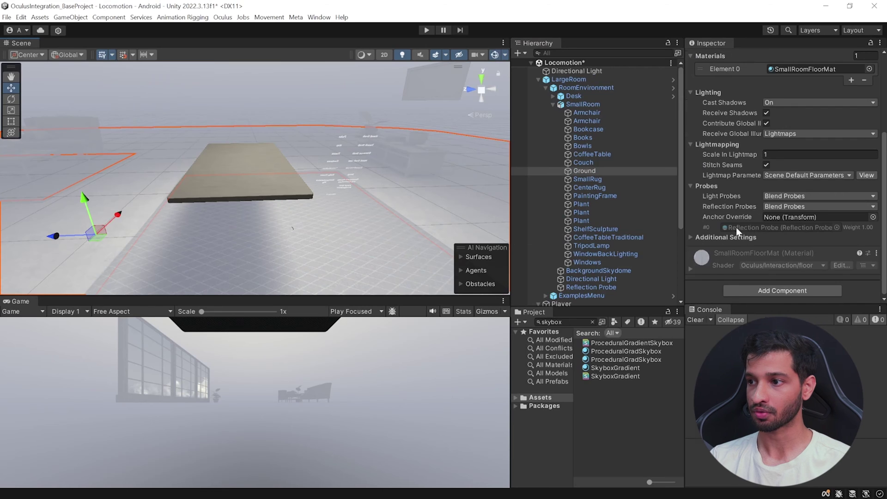
click(767, 291)
text(box)
click(750, 329)
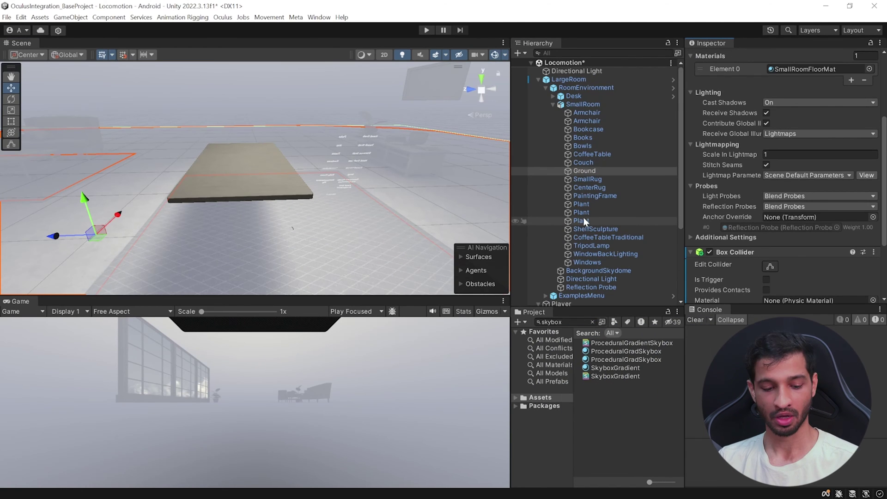
click(426, 30)
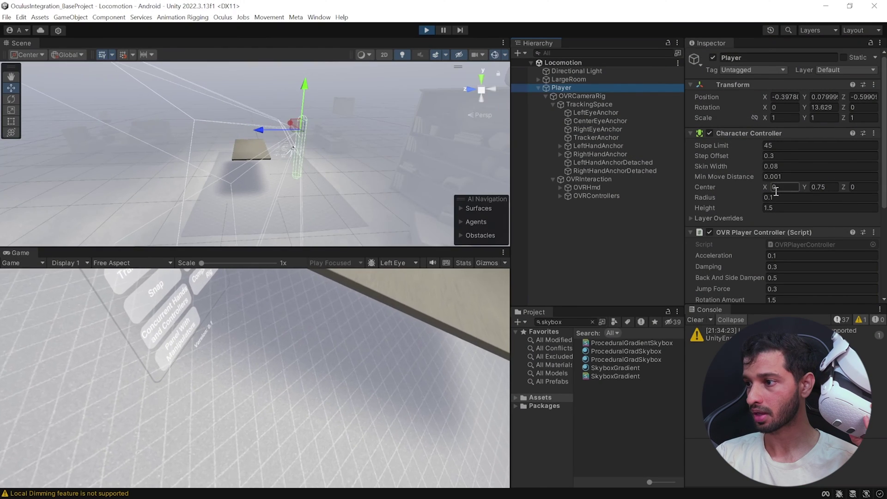
Step: Tick Rotate Around Guardian in the Player's OVR Player Controller script
scroll(777, 192, down, 5)
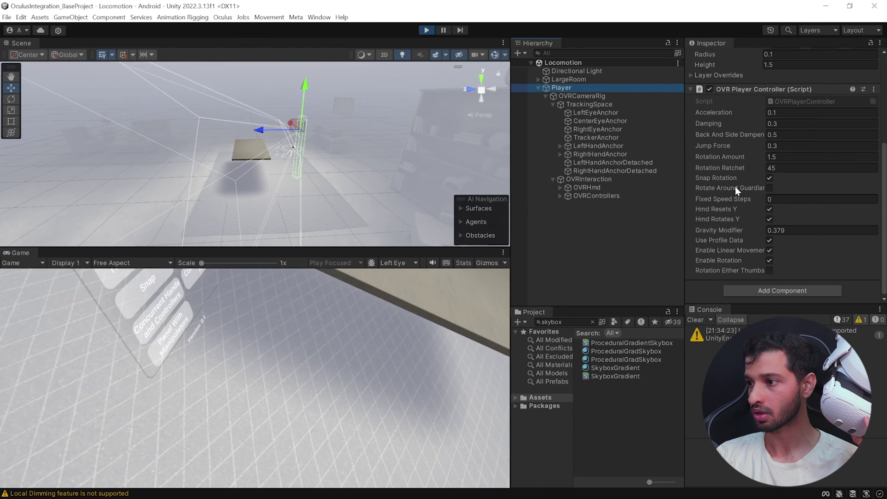
click(769, 187)
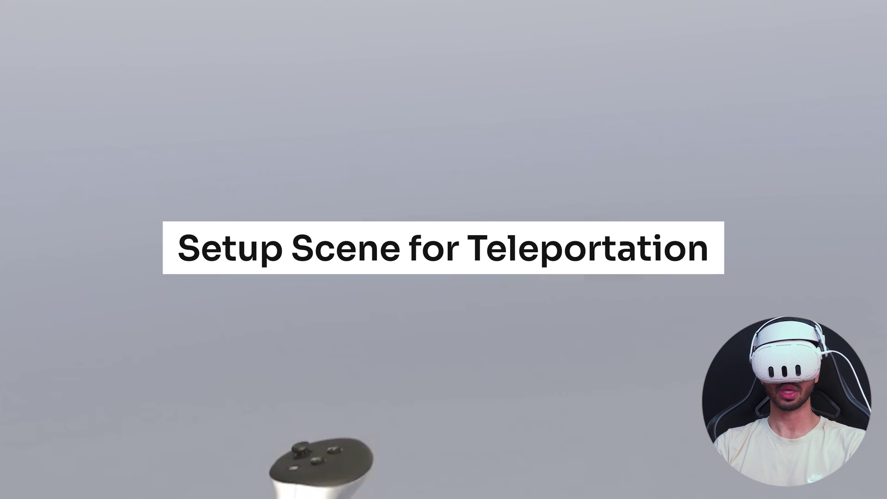
Step: Duplicate OVRCameraRig to the scene root, disable Player, and expand the copy's controllers
click(580, 98)
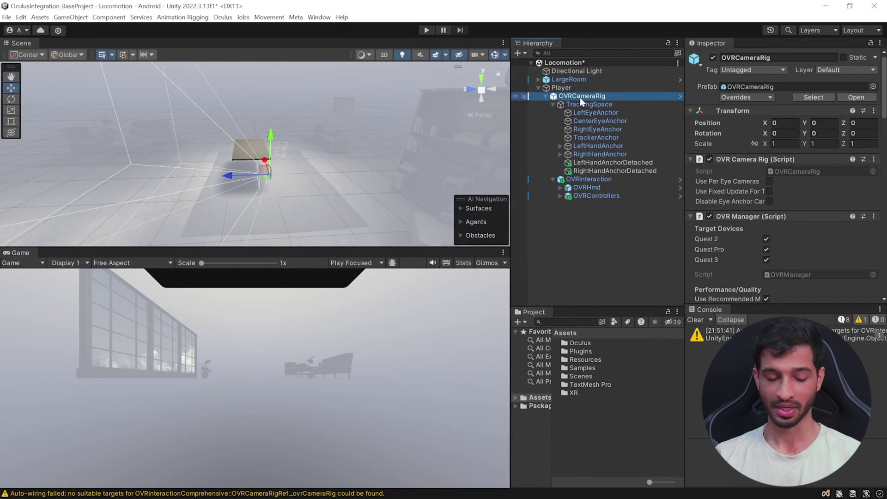
key(ctrl+d)
drag(559, 110, 561, 93)
click(560, 95)
click(713, 57)
click(538, 96)
click(538, 87)
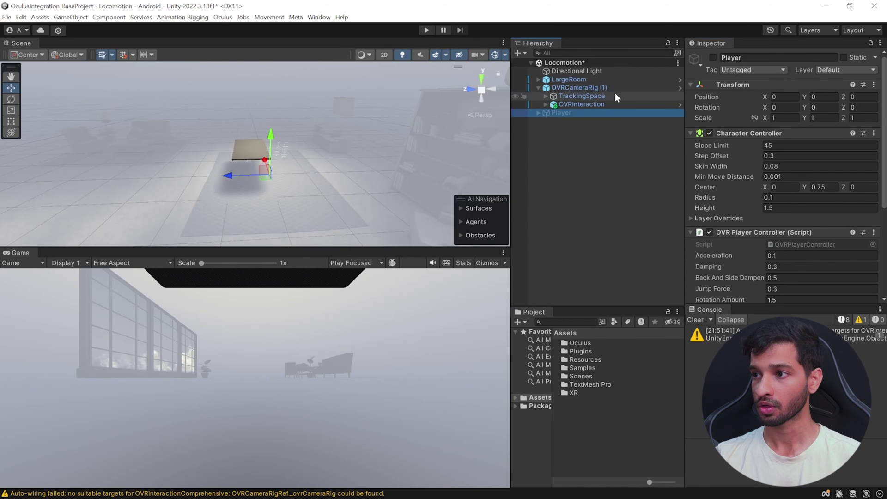
click(545, 105)
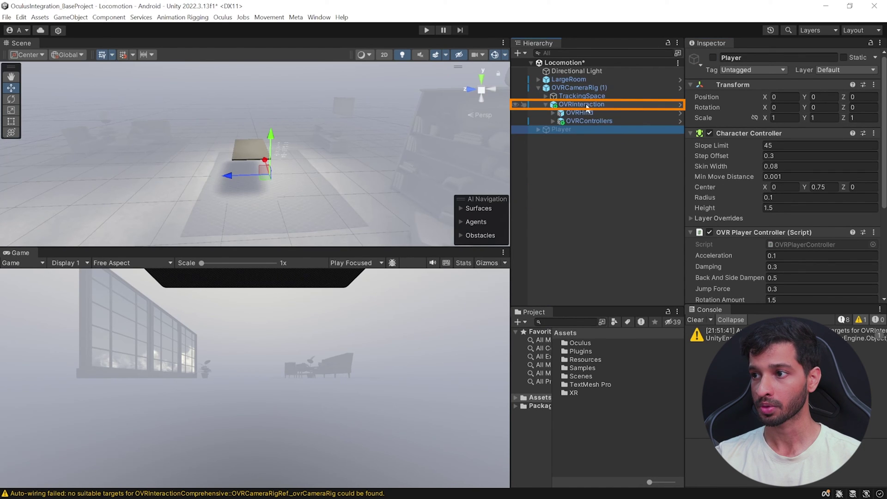
click(553, 122)
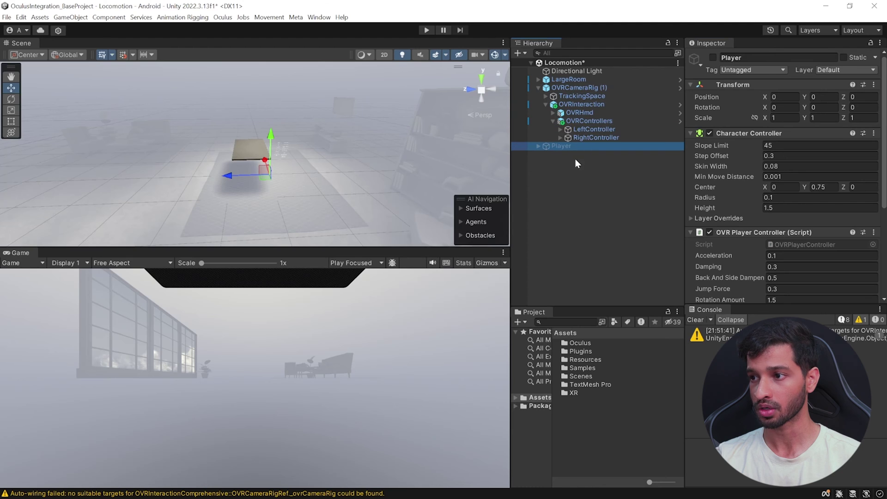
Step: Add a LocomotionControllerInteractorGroup under both left and right ControllerInteractors
click(556, 323)
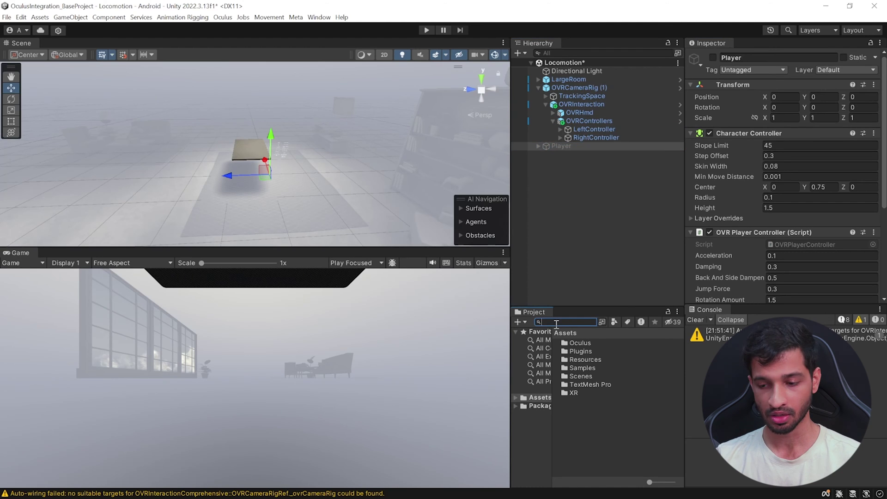
text(locomotioncon)
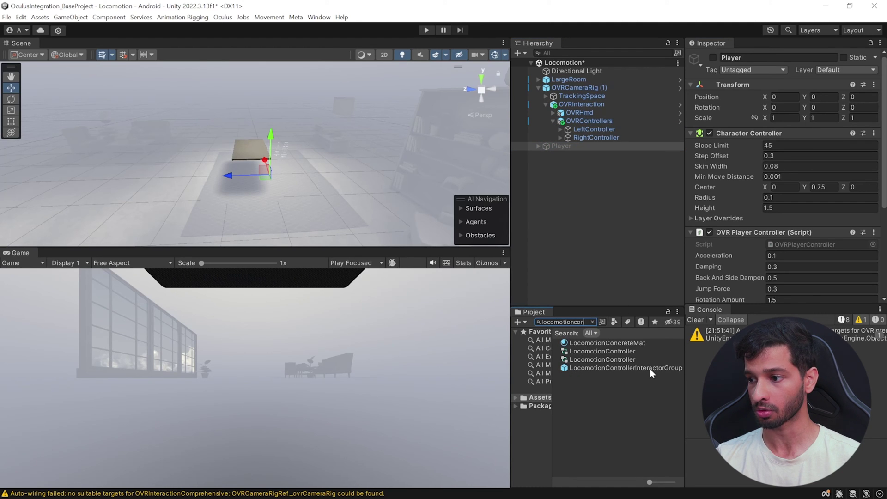
click(561, 129)
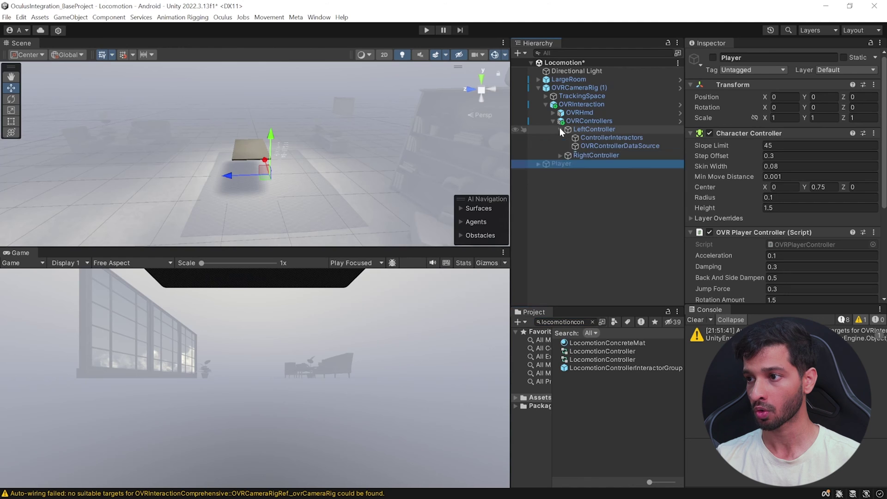
click(560, 162)
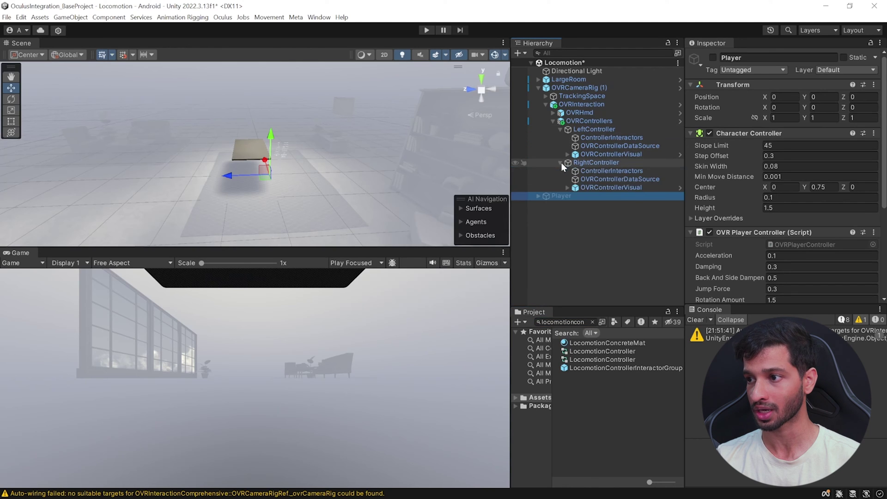
click(668, 367)
drag(667, 367, 612, 141)
drag(653, 366, 619, 179)
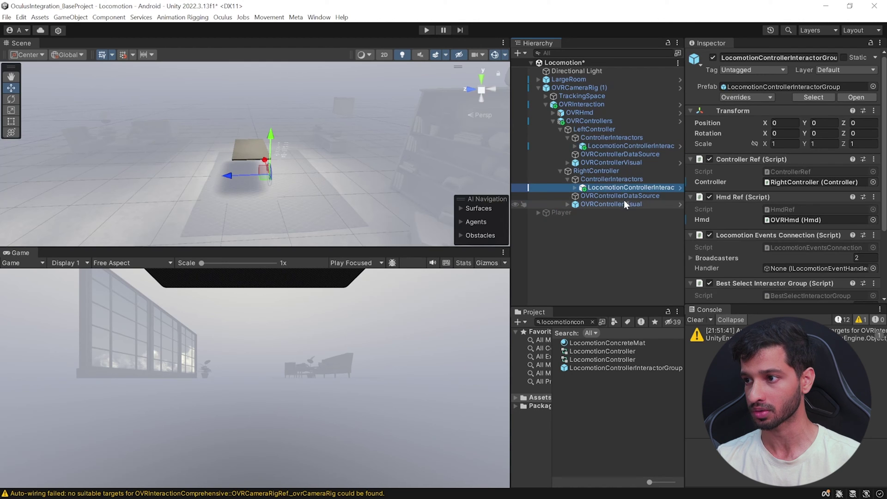
Step: Create an empty ControllerFeature child under LeftController with an OVR Axis 2D component
click(584, 129)
right_click(584, 129)
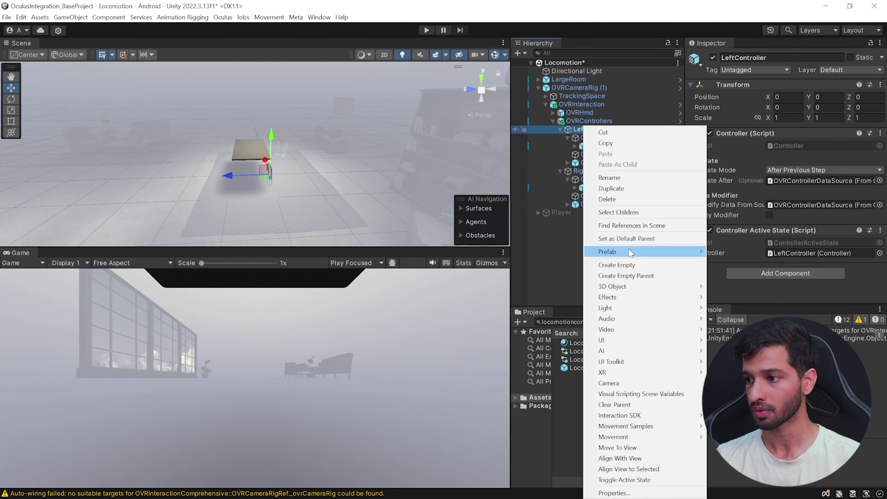
click(624, 266)
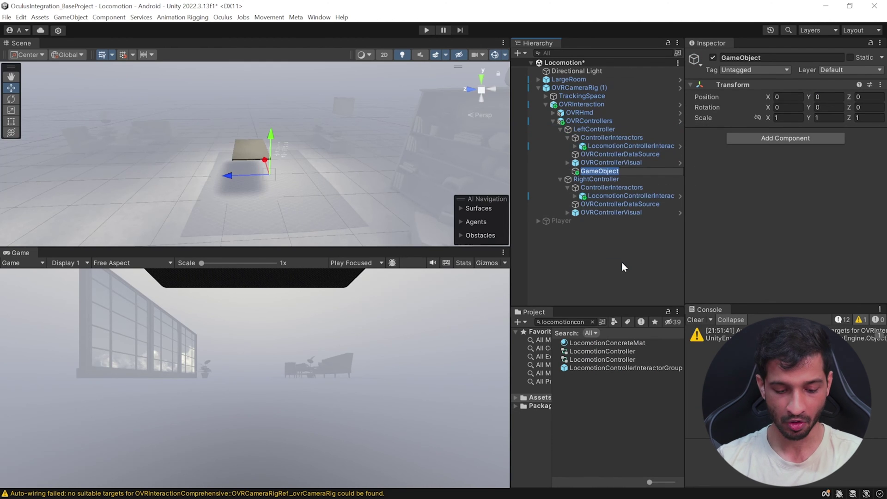
text(ControllerFeature)
key(Return)
click(797, 139)
text(ovra)
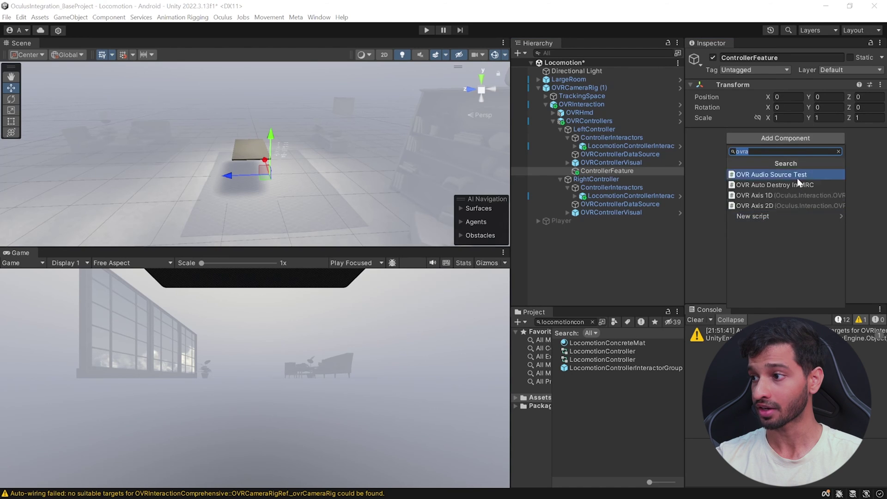
click(758, 206)
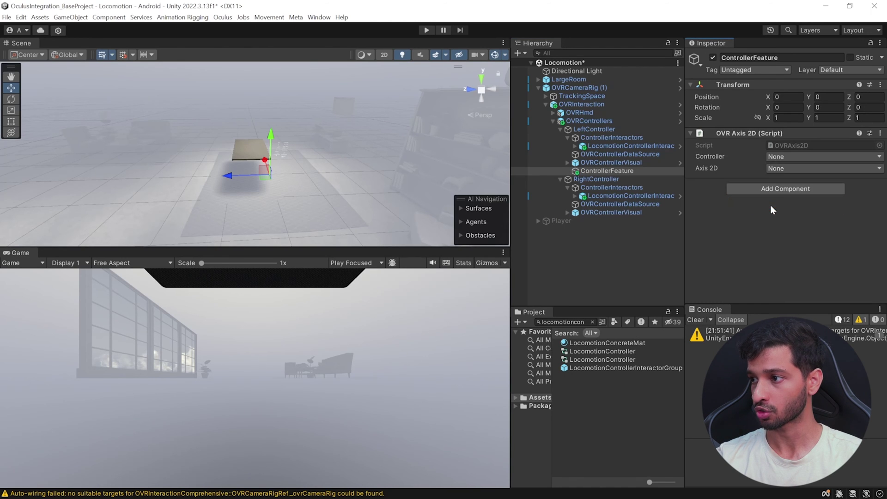
click(610, 171)
Step: Duplicate ControllerFeature under RightController and set the left one to L Touch with Primary Thumbstick
key(ctrl+d)
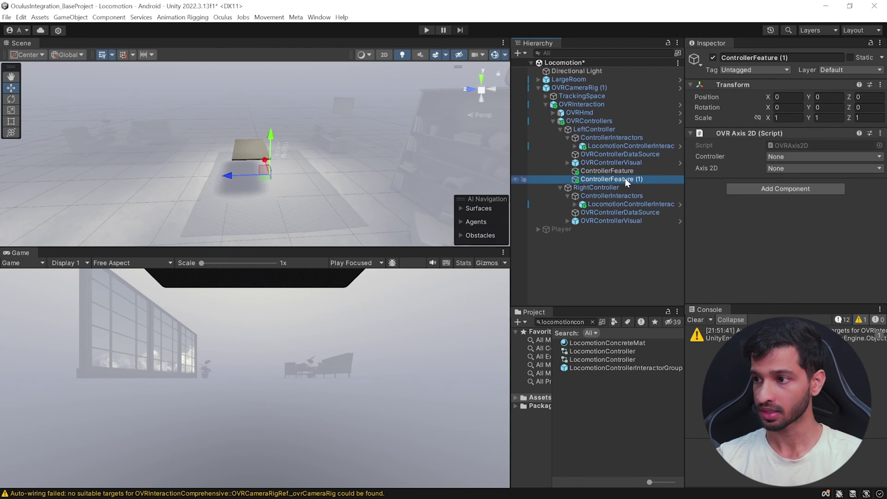
drag(623, 179, 607, 188)
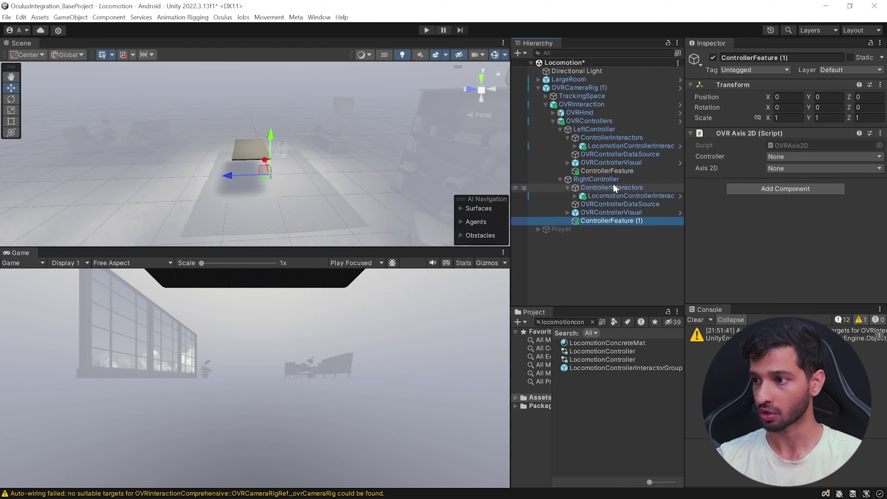
click(593, 172)
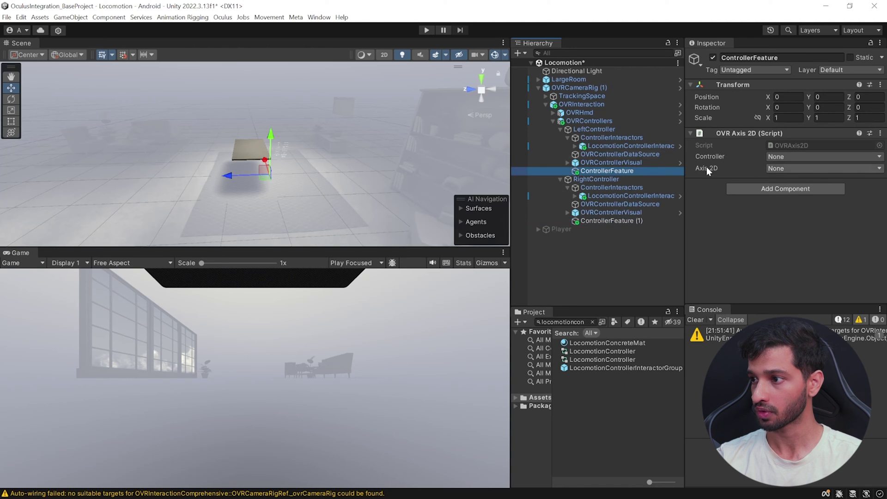
click(783, 155)
click(789, 191)
click(776, 168)
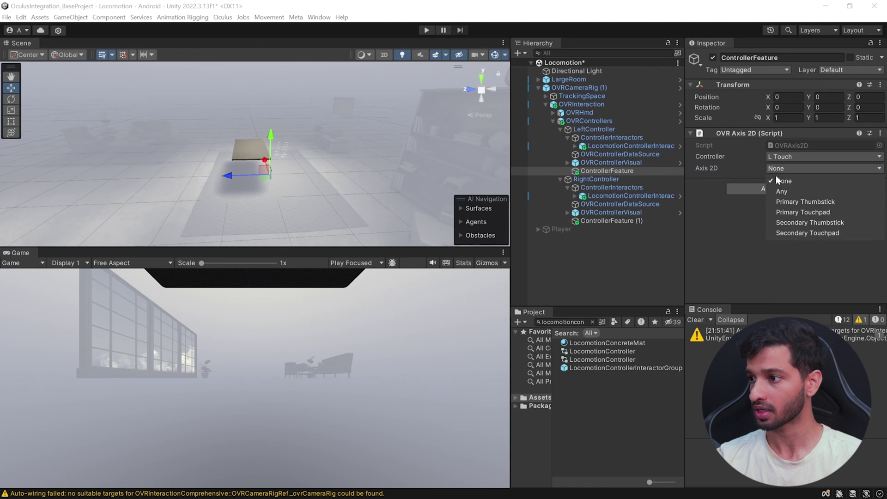
click(831, 207)
click(796, 170)
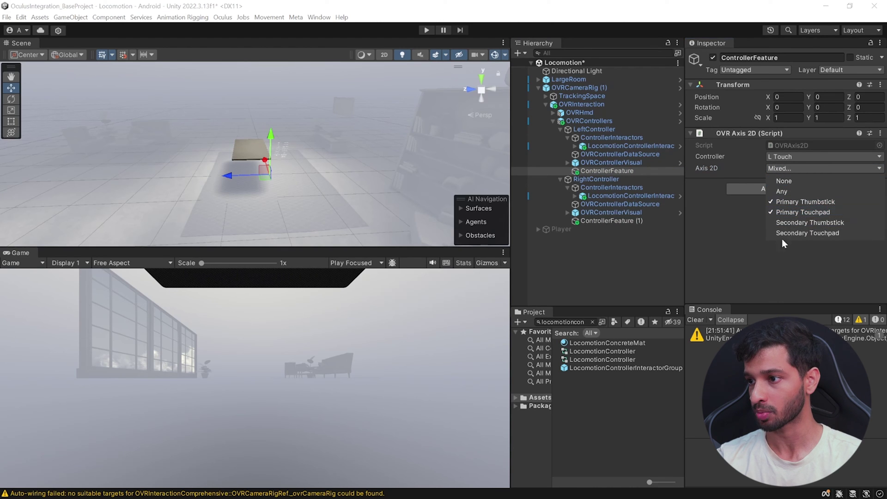
Step: Set ControllerFeature (1) to R Touch with Primary Thumbstick and Primary Touchpad axes
click(596, 221)
click(793, 156)
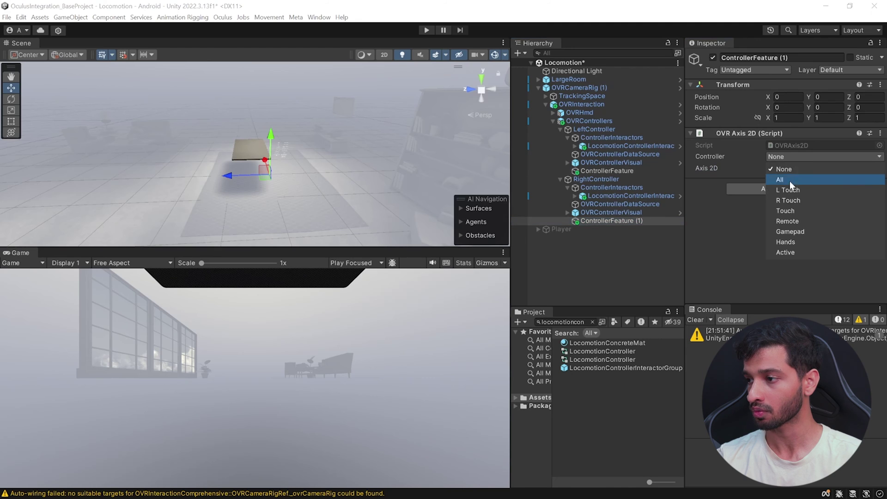
click(786, 200)
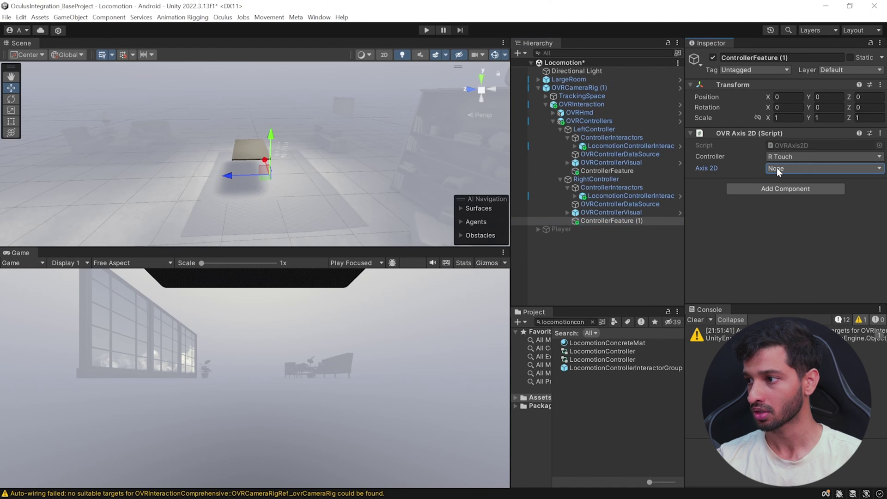
click(779, 168)
click(792, 201)
click(792, 170)
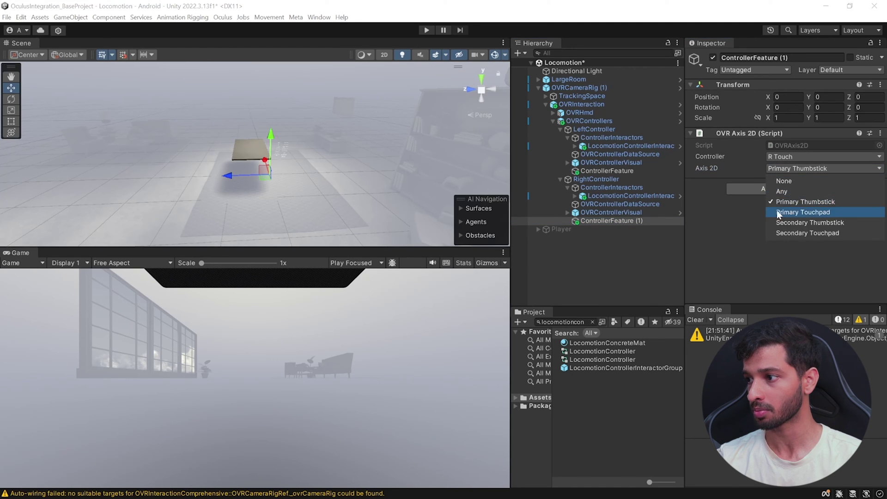
click(804, 211)
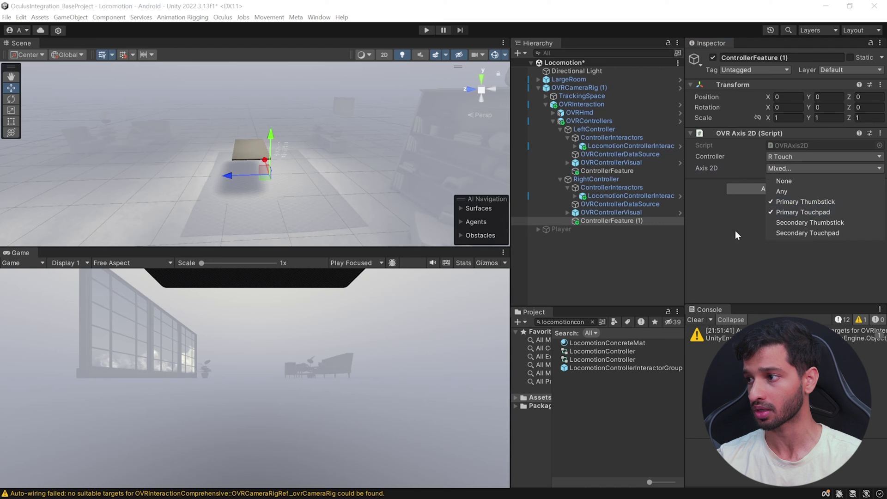
click(576, 147)
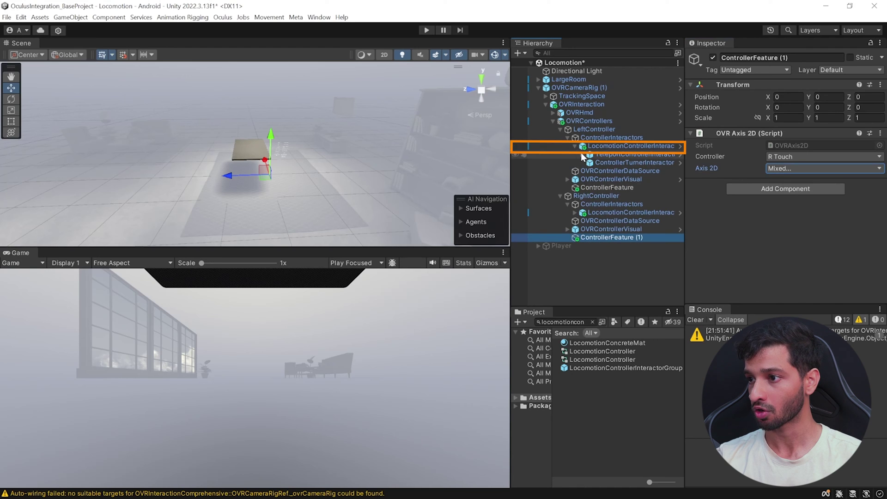
Step: Assign ControllerFeature as the input axis for the left teleport's Activate, Deactivate and Selector
click(582, 154)
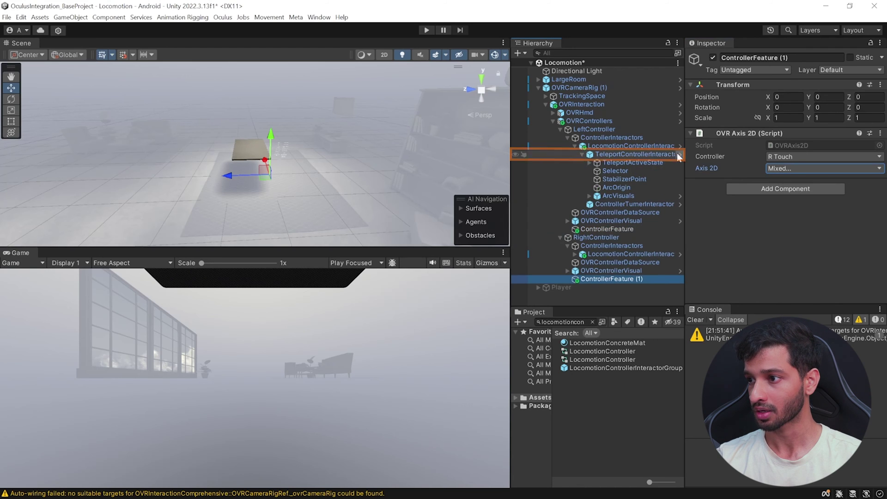
click(590, 163)
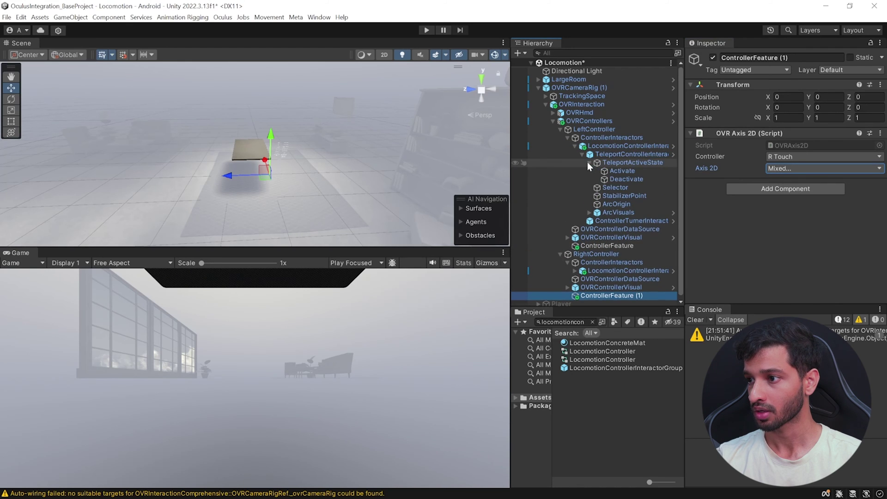
click(627, 172)
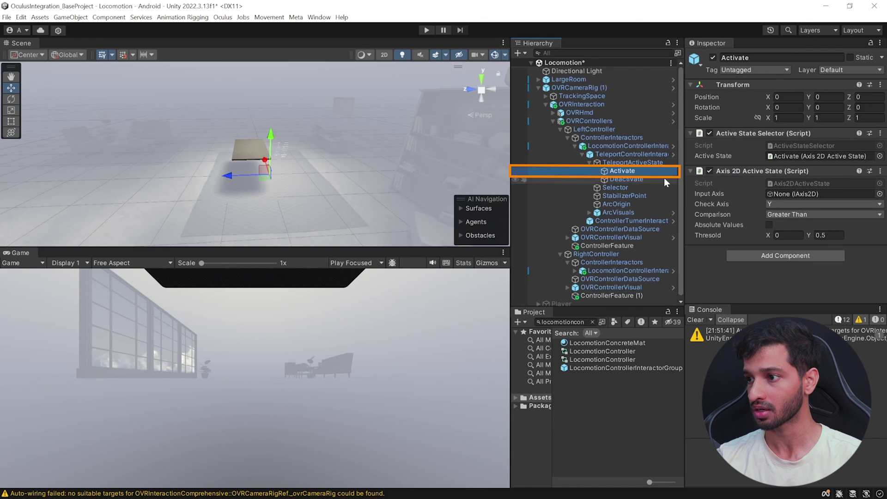
drag(597, 246, 791, 195)
click(633, 178)
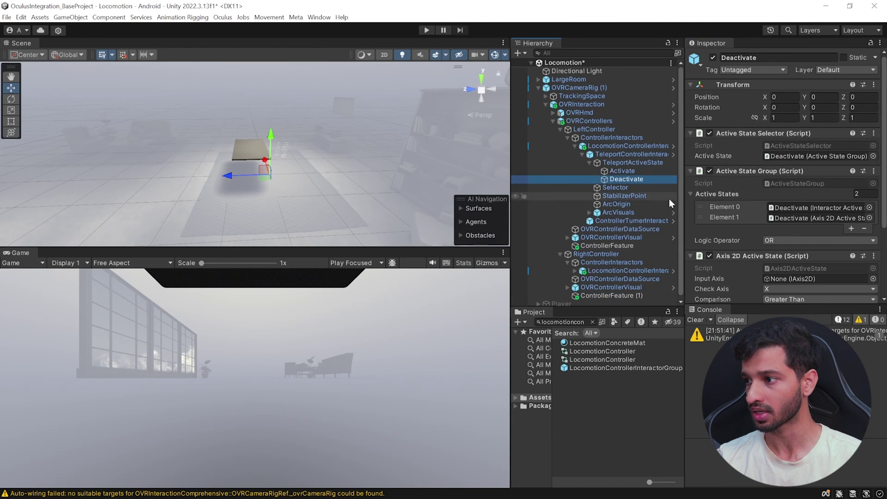
drag(602, 245, 802, 280)
scroll(713, 278, down, 4)
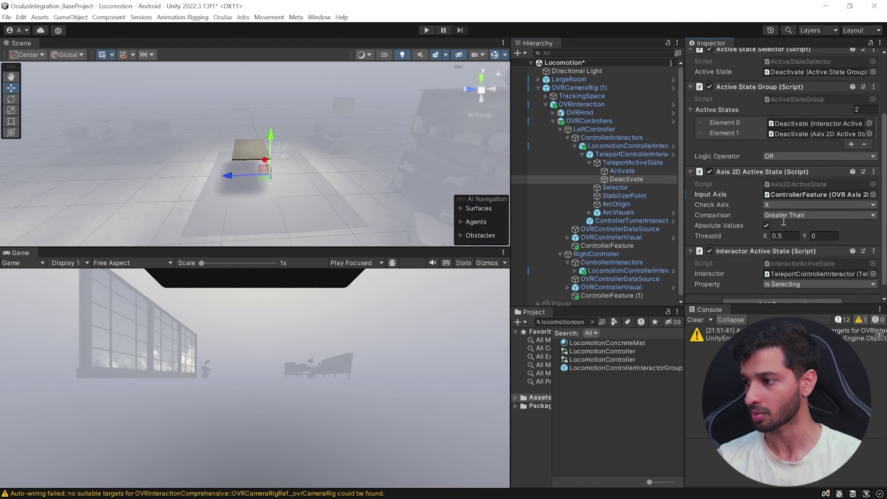
click(618, 188)
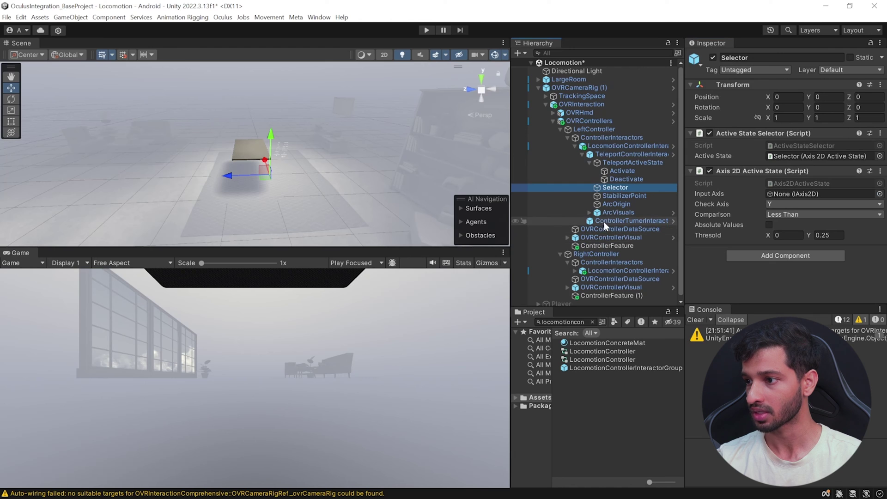
drag(592, 246, 786, 195)
Step: Link ControllerFeature to the left turner's Axis 2D and ControllerFeature (1) to the right turner's
scroll(602, 223, down, 1)
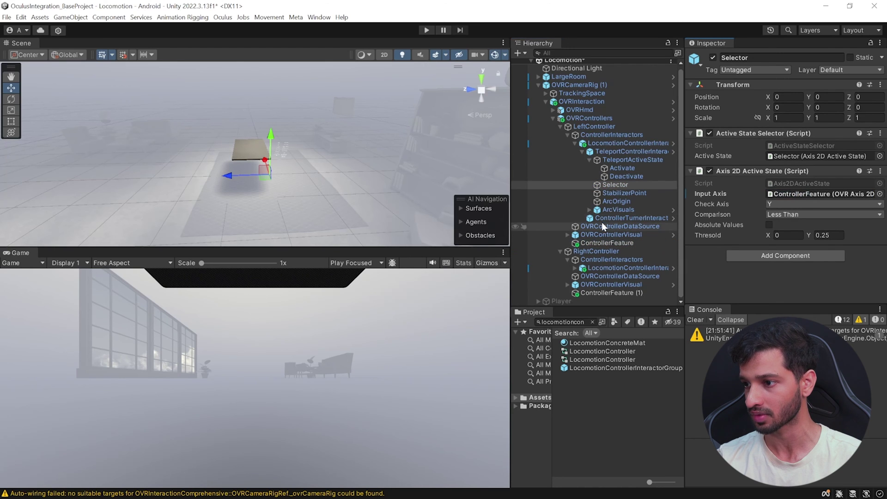
click(575, 269)
scroll(631, 145, down, 3)
click(631, 144)
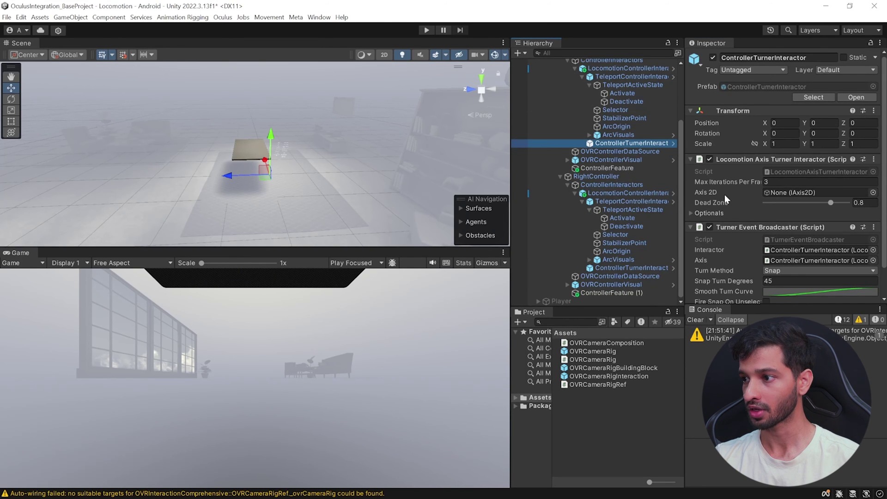
click(604, 167)
drag(604, 168, 785, 192)
scroll(785, 190, down, 2)
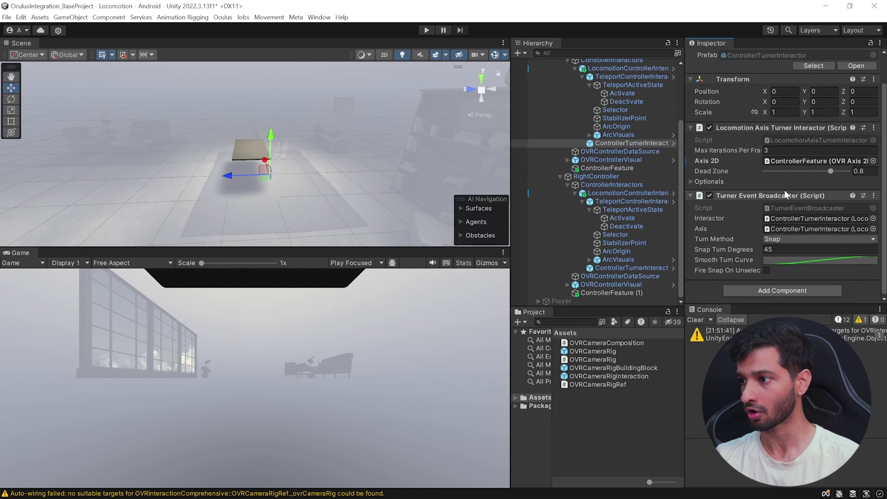
click(621, 268)
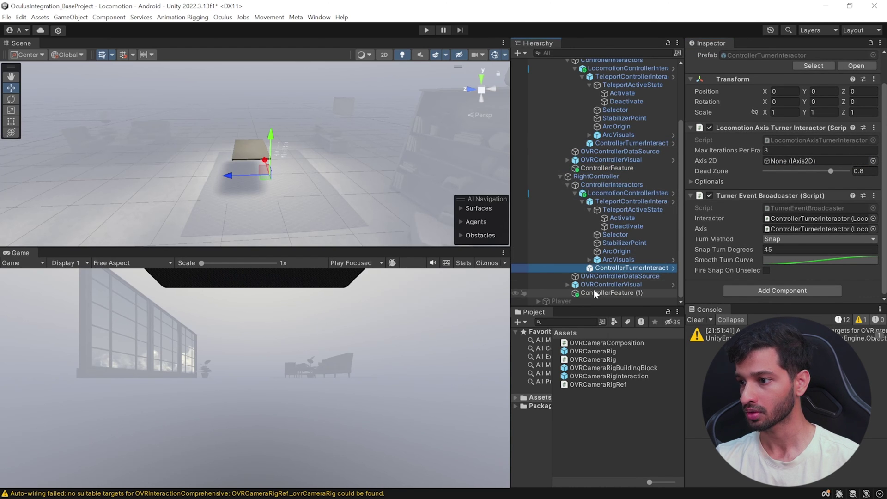
drag(590, 292, 795, 163)
scroll(609, 118, up, 3)
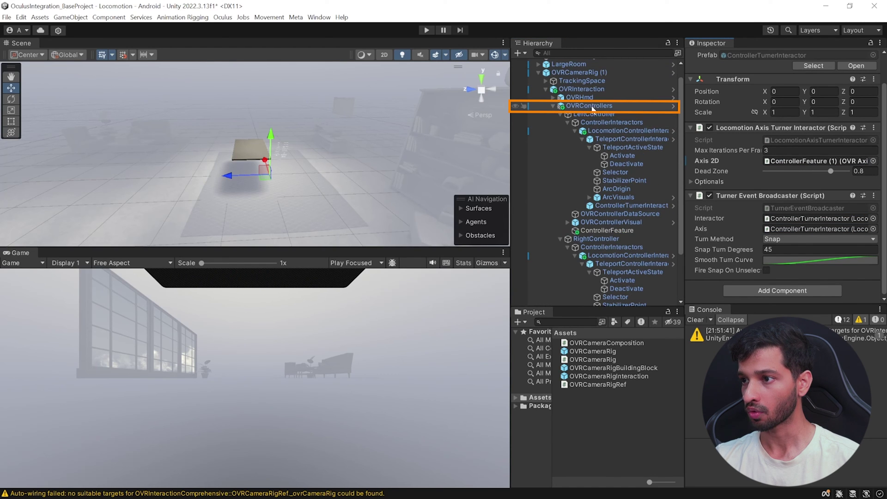
Step: Create a Locomotion object under OVRControllers with a Player Locomotor using OVRCameraRig and CenterEyeAnchor
right_click(593, 107)
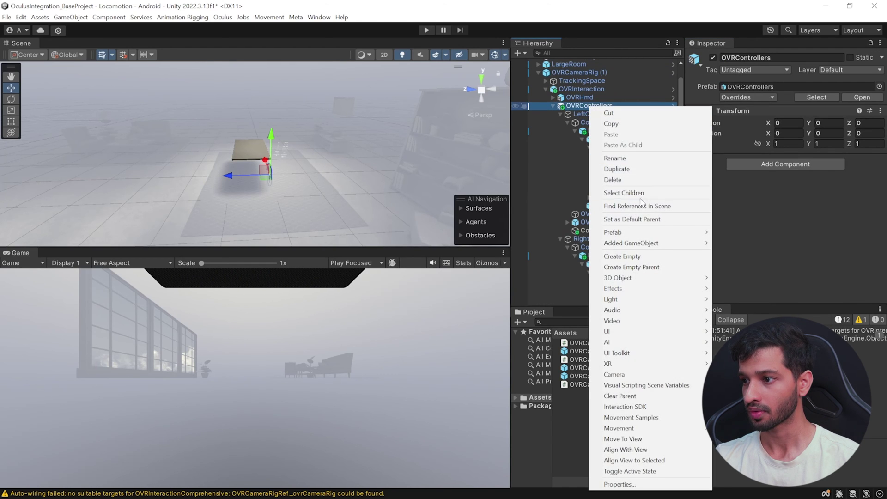
click(620, 256)
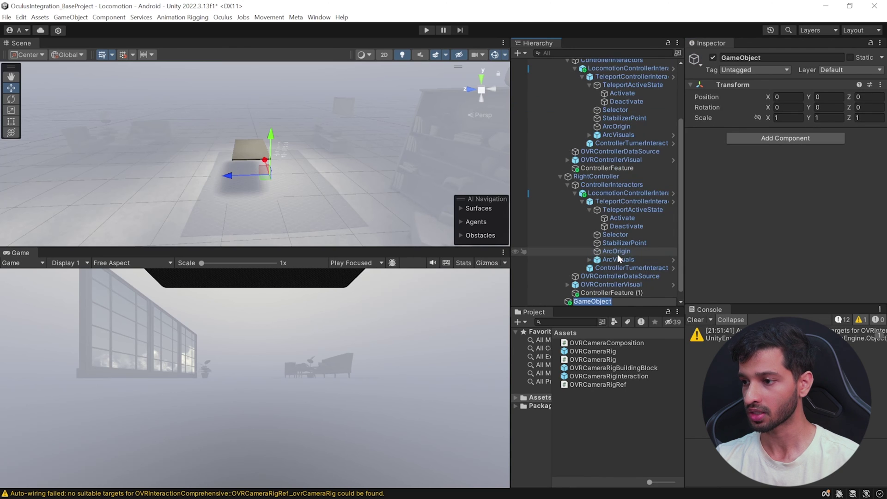
text(Lo)
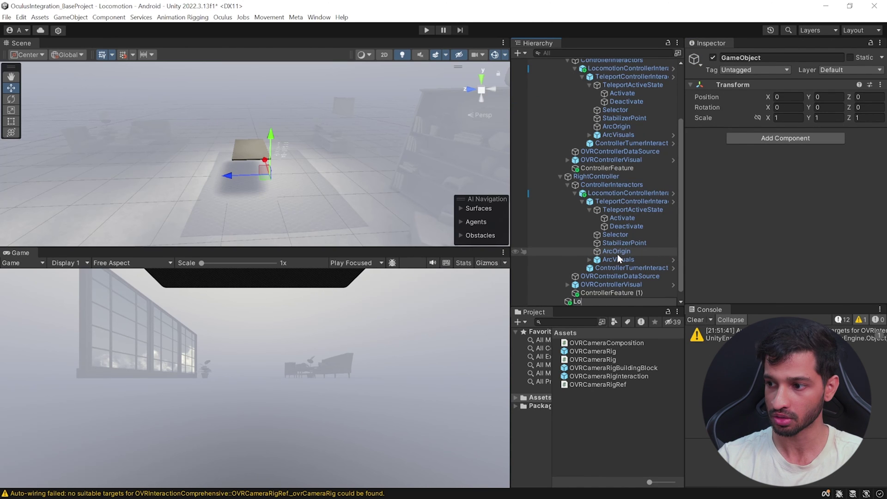
text(comotion)
key(Return)
click(806, 138)
click(766, 187)
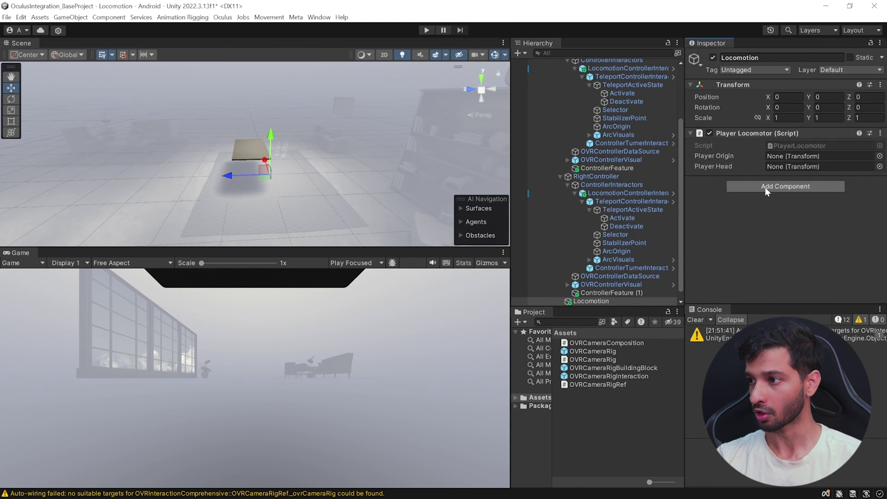
scroll(595, 161, up, 5)
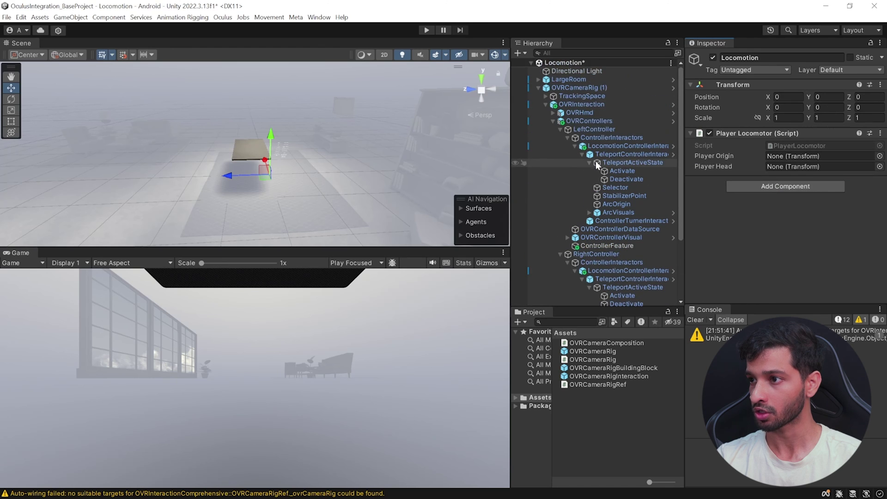
drag(587, 87, 813, 157)
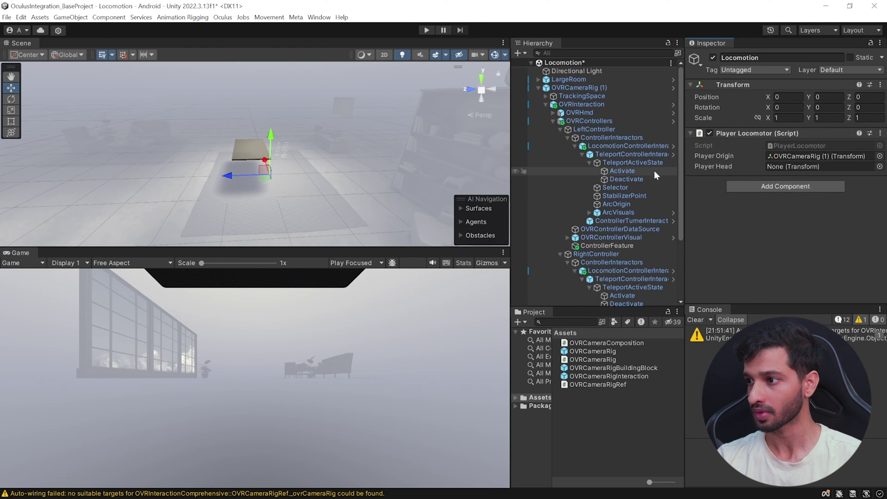
click(546, 96)
drag(589, 112, 796, 168)
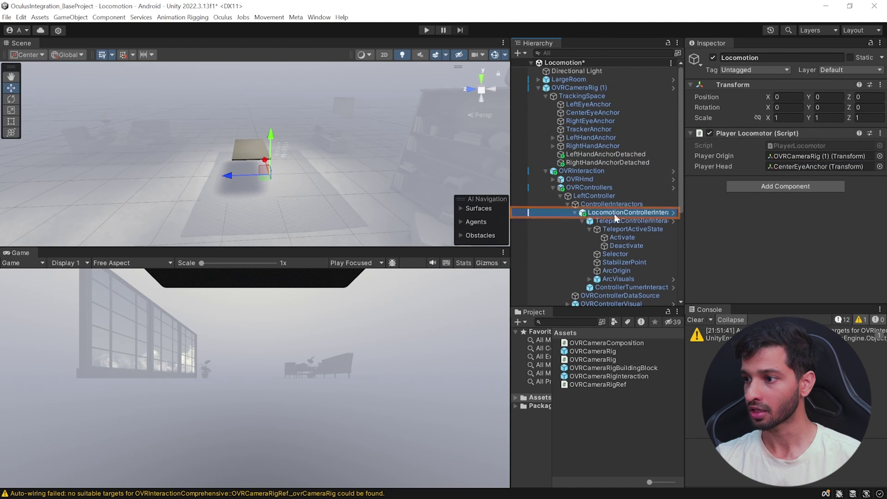
Step: Make Locomotion the event handler for both left and right LocomotionControllerInteractorGroups
click(615, 213)
scroll(753, 184, down, 3)
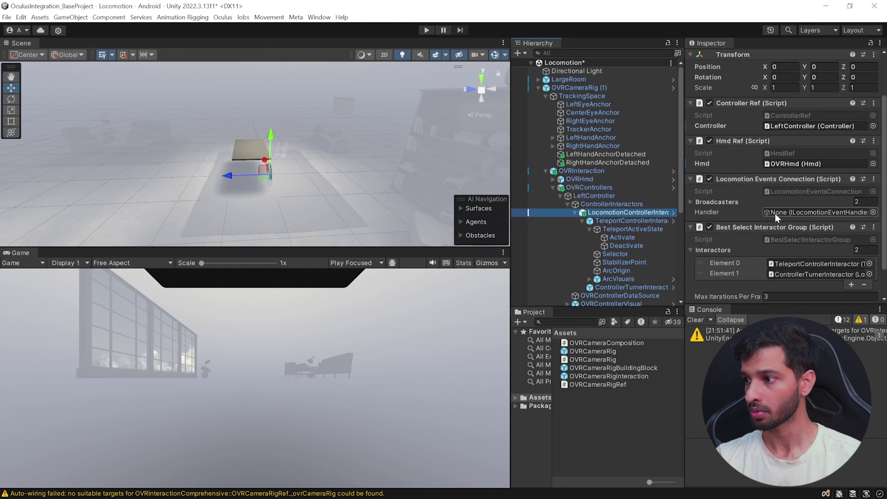
scroll(613, 224, down, 5)
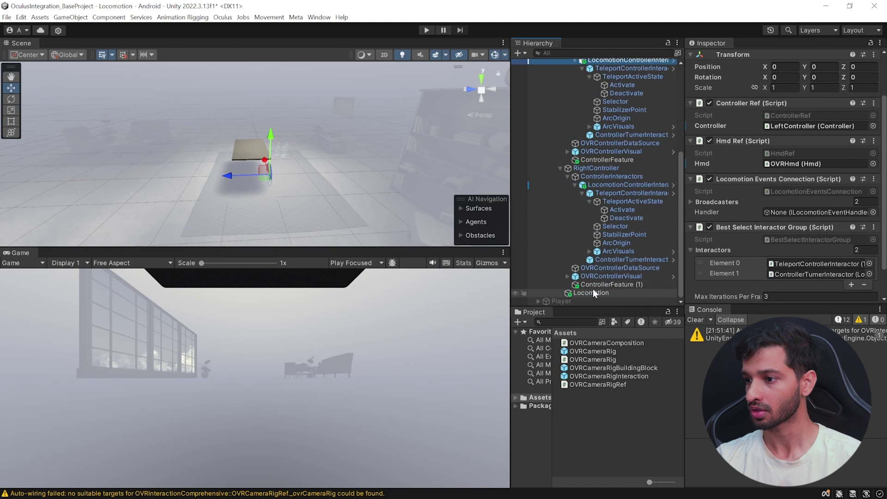
drag(583, 293, 814, 214)
click(617, 187)
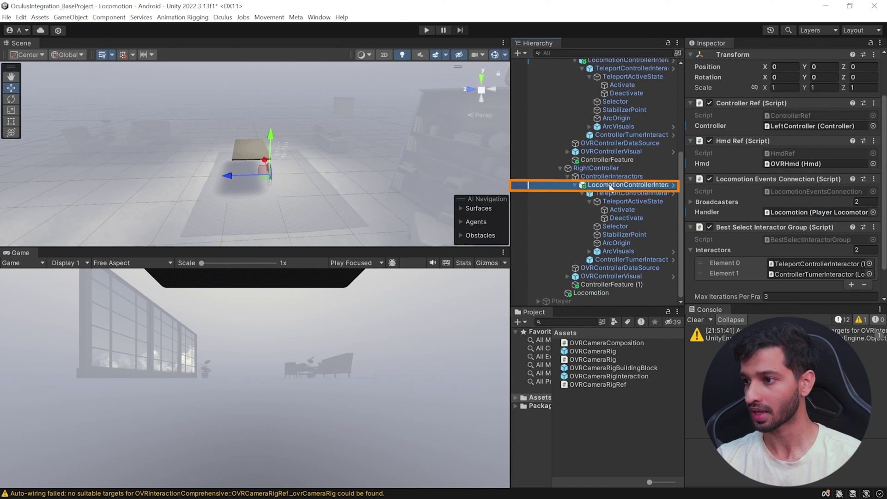
drag(590, 294, 809, 217)
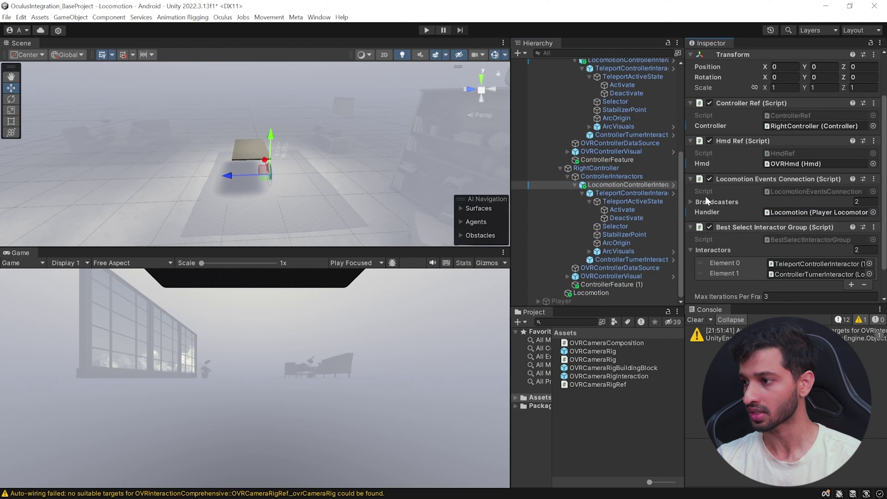
scroll(628, 213, up, 2)
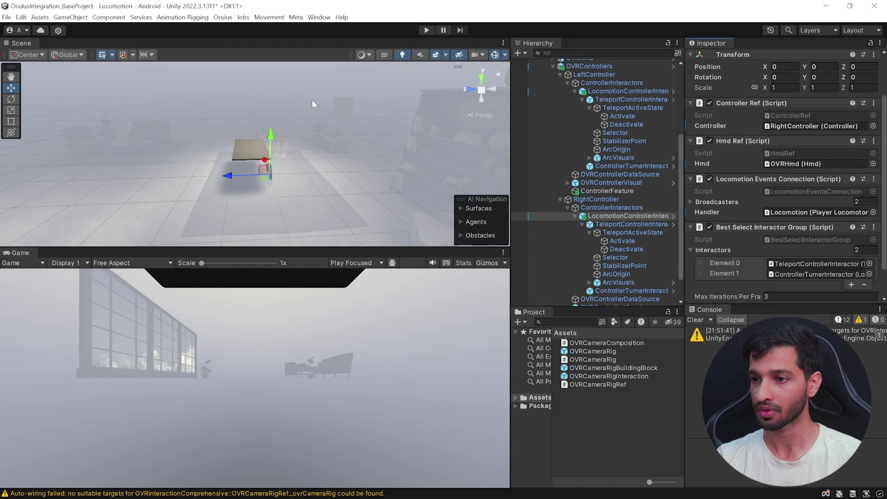
click(357, 184)
Step: Add Teleport Interactable and Plane Surface components to the Ground object
click(744, 294)
text(tele)
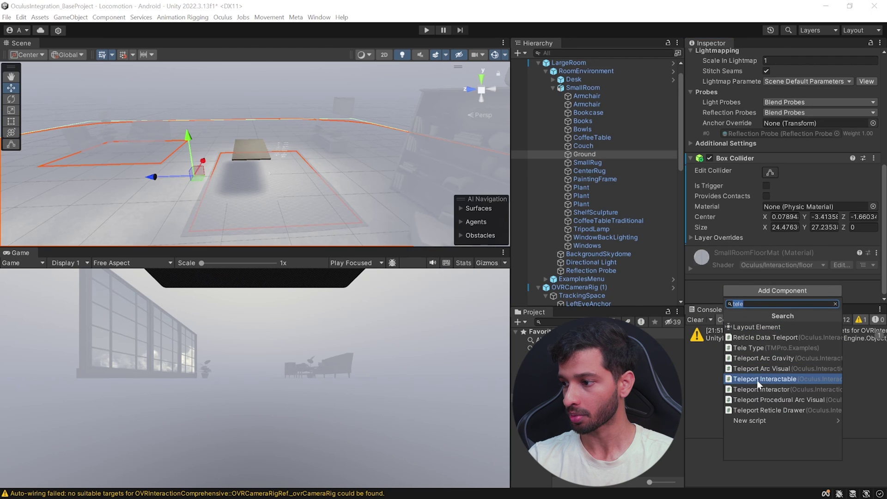
click(793, 379)
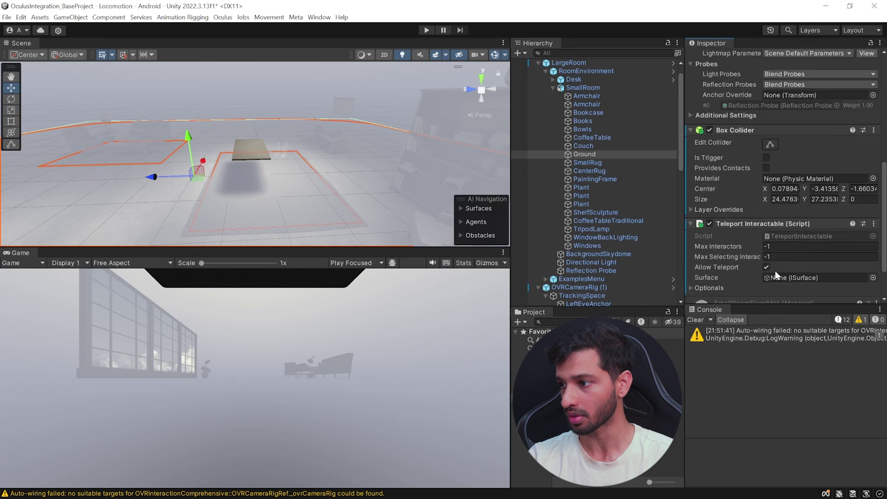
click(767, 291)
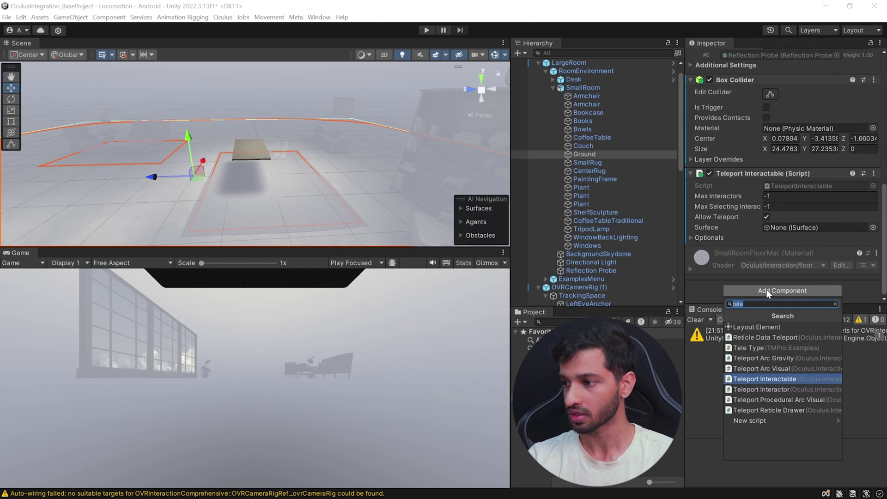
text(pl)
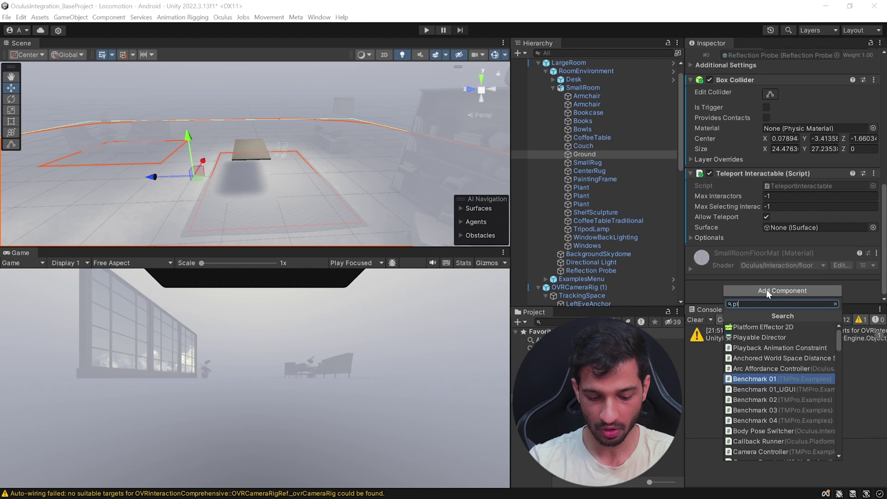
text(ane)
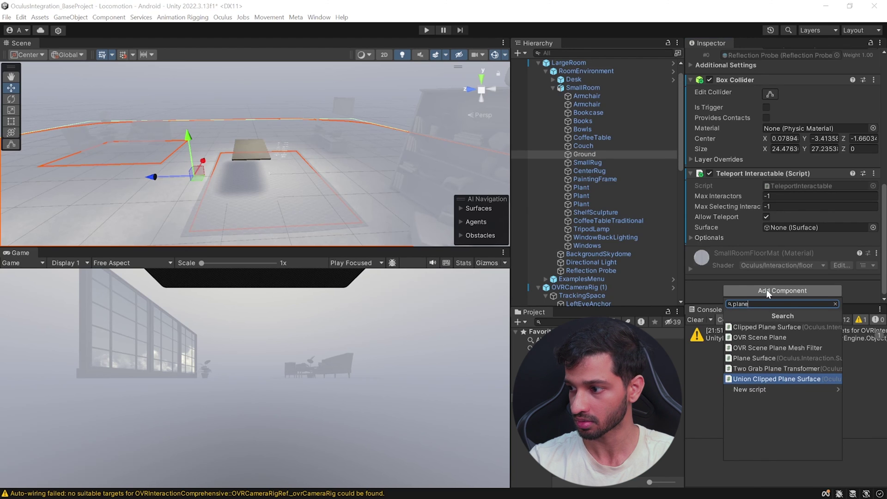
key(Up)
key(Up)
key(Return)
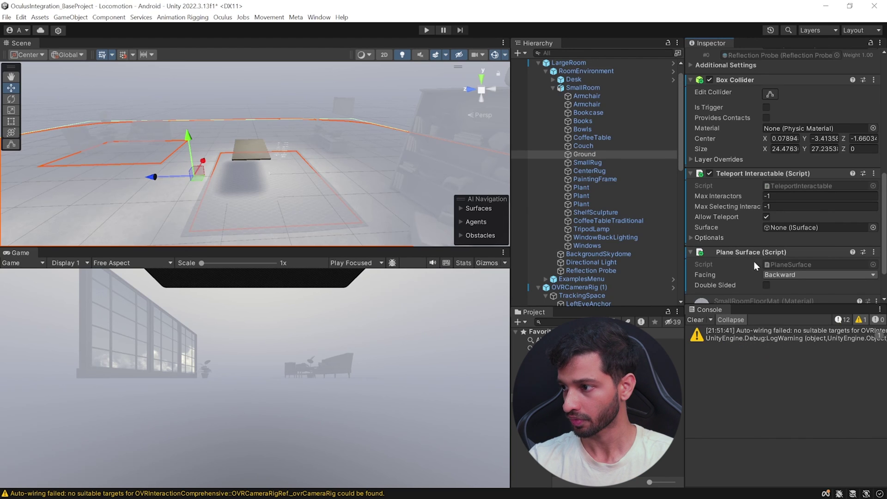
Step: Set the Plane Surface facing to Forward and assign it as the teleport surface
click(788, 275)
click(791, 297)
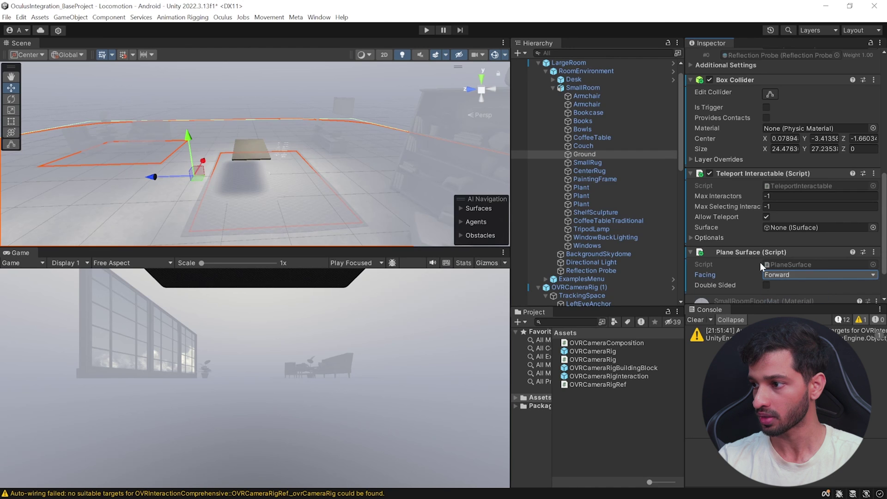
drag(737, 251, 786, 229)
Step: Disable Ground's Box Collider, collapse the LargeRoom and camera rig branches, and save the scene
scroll(757, 129, up, 2)
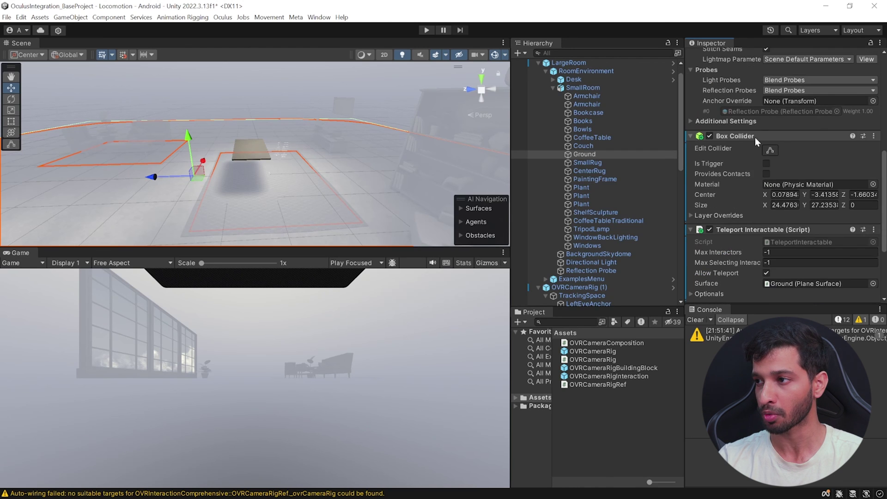
click(711, 136)
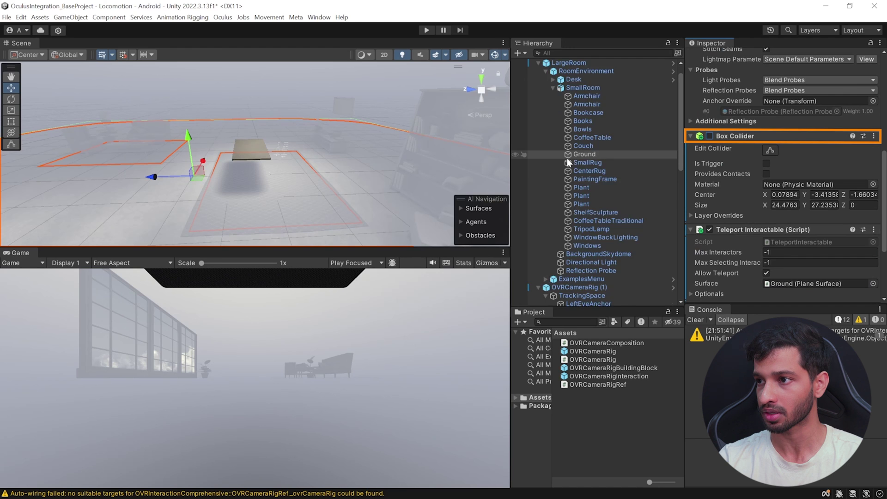
scroll(567, 158, up, 2)
click(539, 79)
key(ctrl+s)
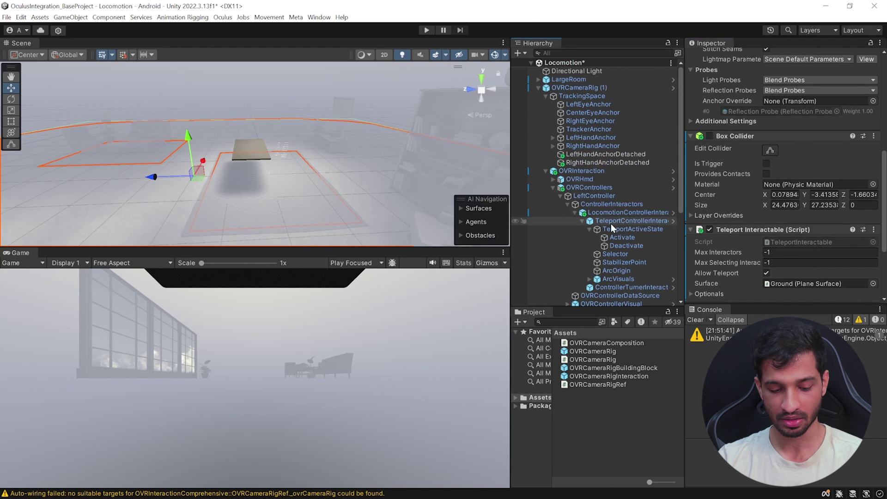
click(537, 88)
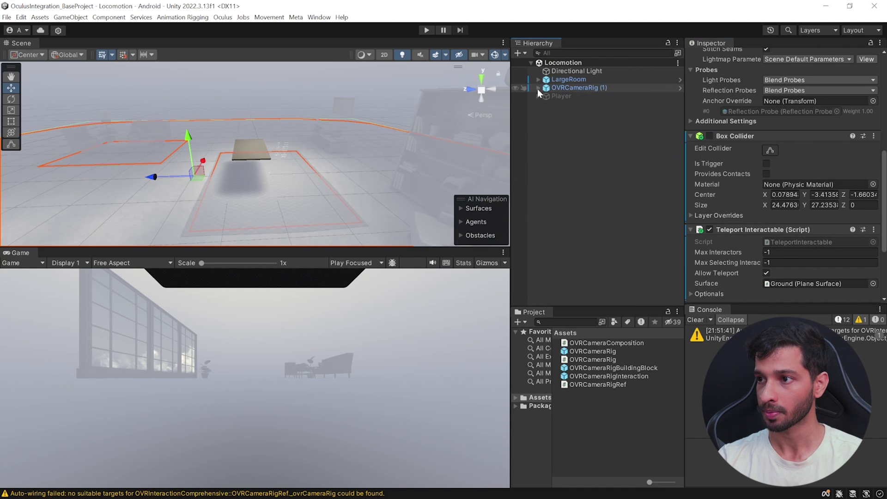
Step: Enter Play mode to test teleport and snap-turn with the Quest controllers
click(425, 31)
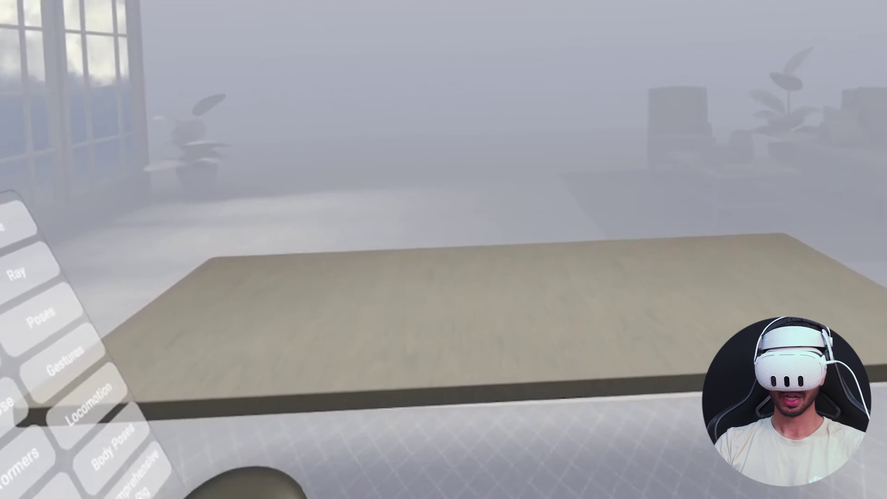